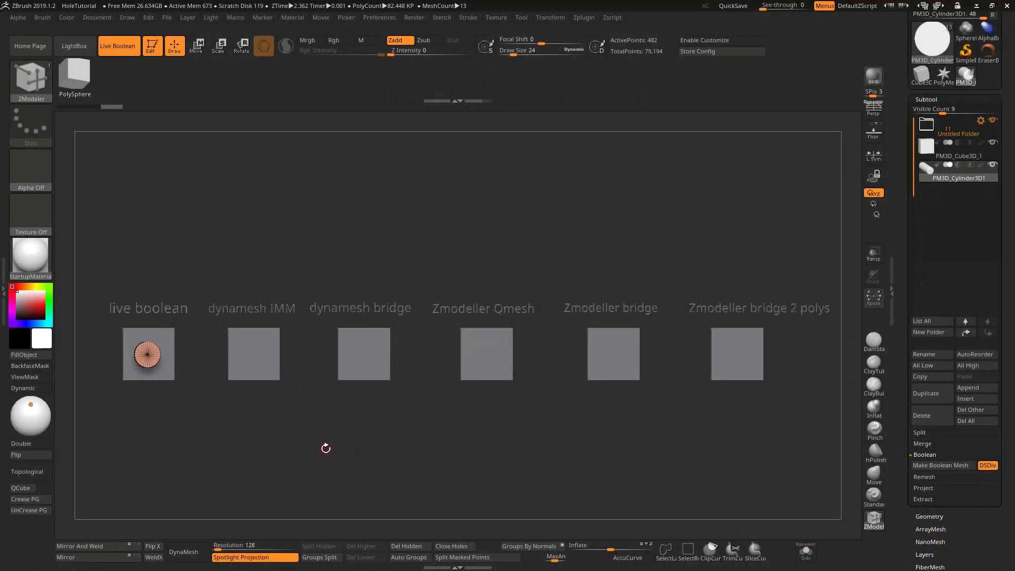
Step: Hide the untitled folder's other subtools to isolate the live boolean cube and cylinder, and make the cylinder the active subtool
drag(312, 434, 466, 423)
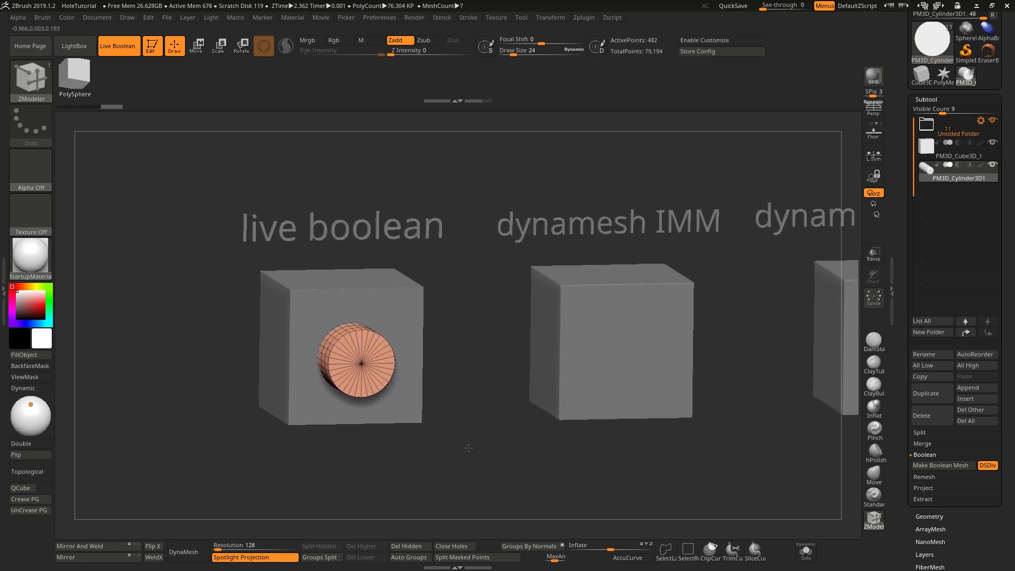
click(993, 120)
drag(598, 308, 515, 326)
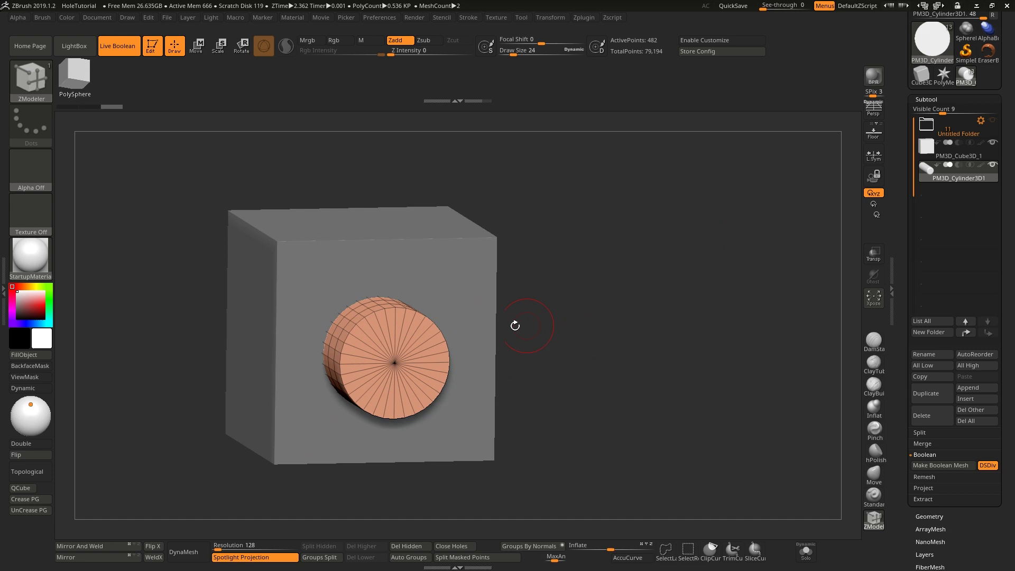
alt+click(464, 351)
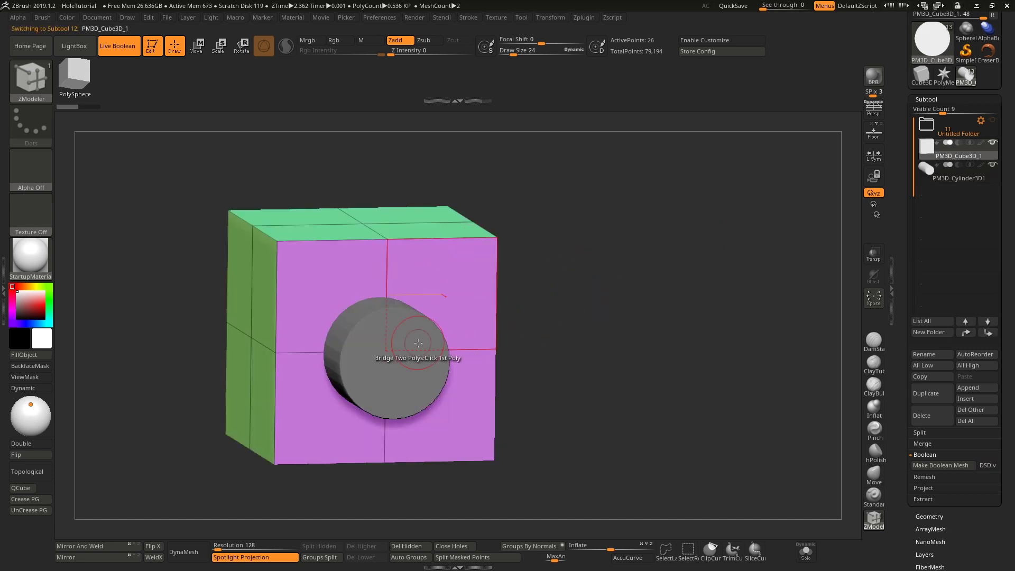
alt+click(418, 343)
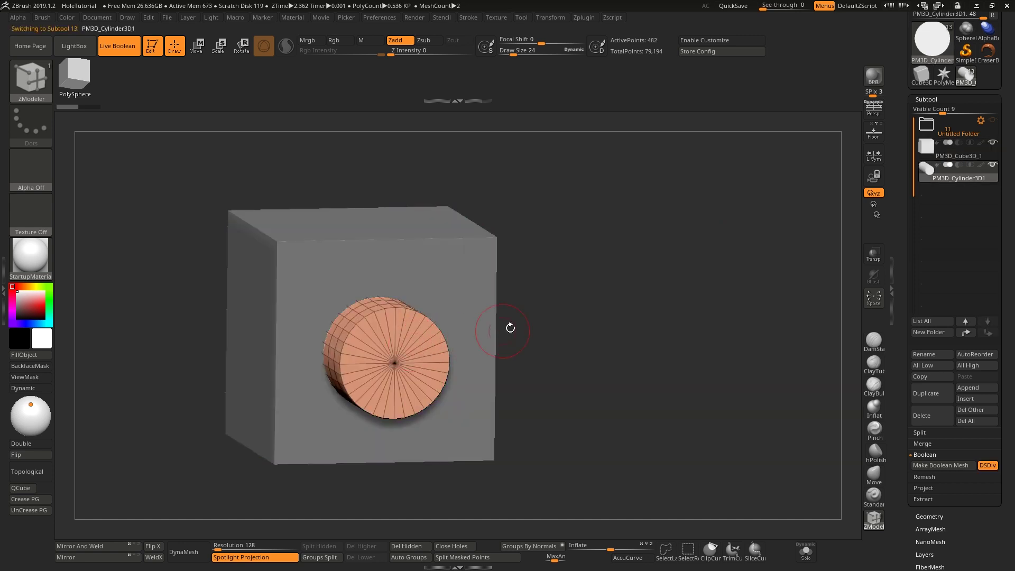
Step: Set the cylinder subtool to subtraction and the cube as the start group, compare with Live Boolean off and on, and hide the polyframe
click(958, 165)
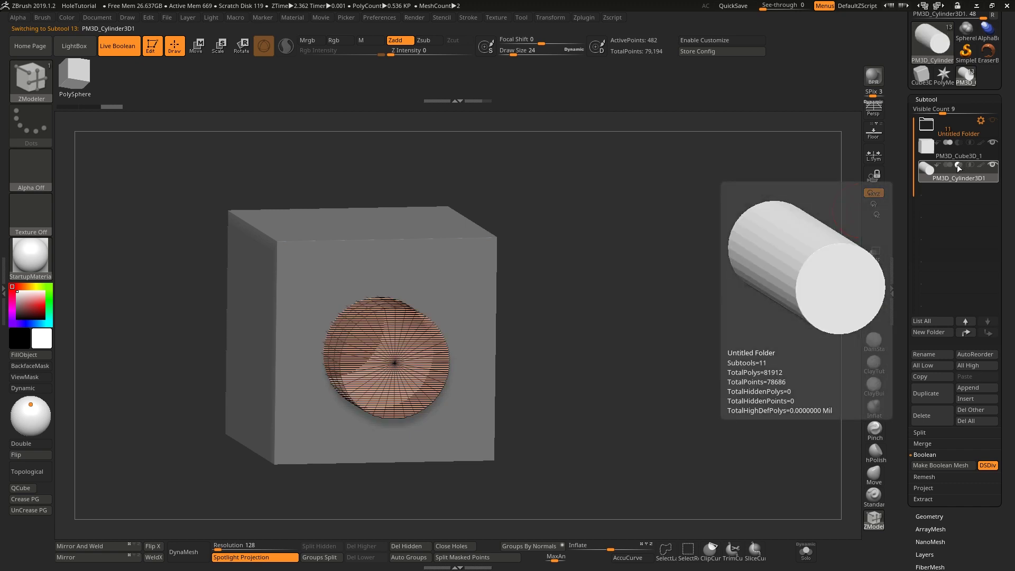
click(938, 143)
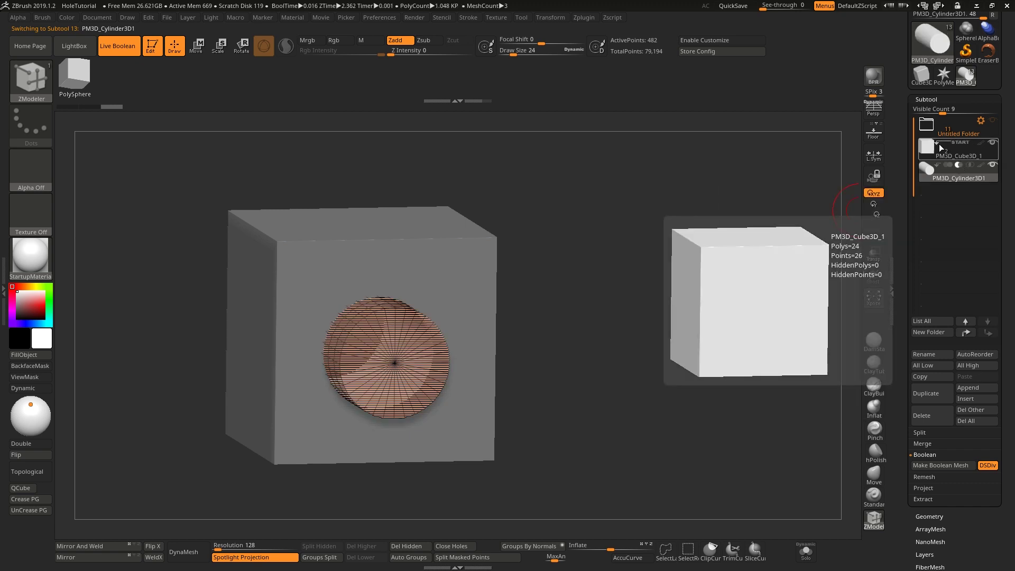
click(128, 46)
click(128, 47)
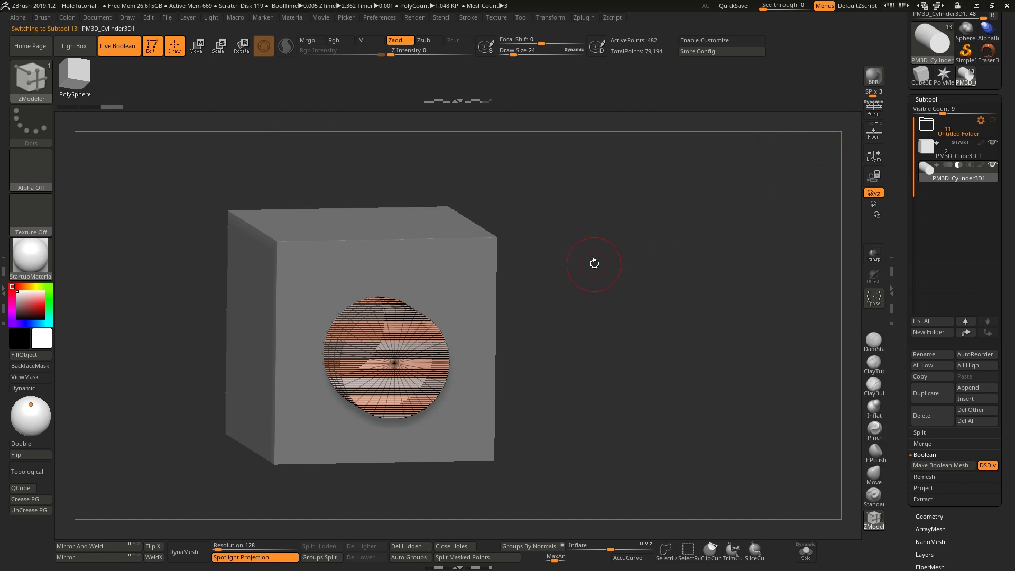
key(shift)
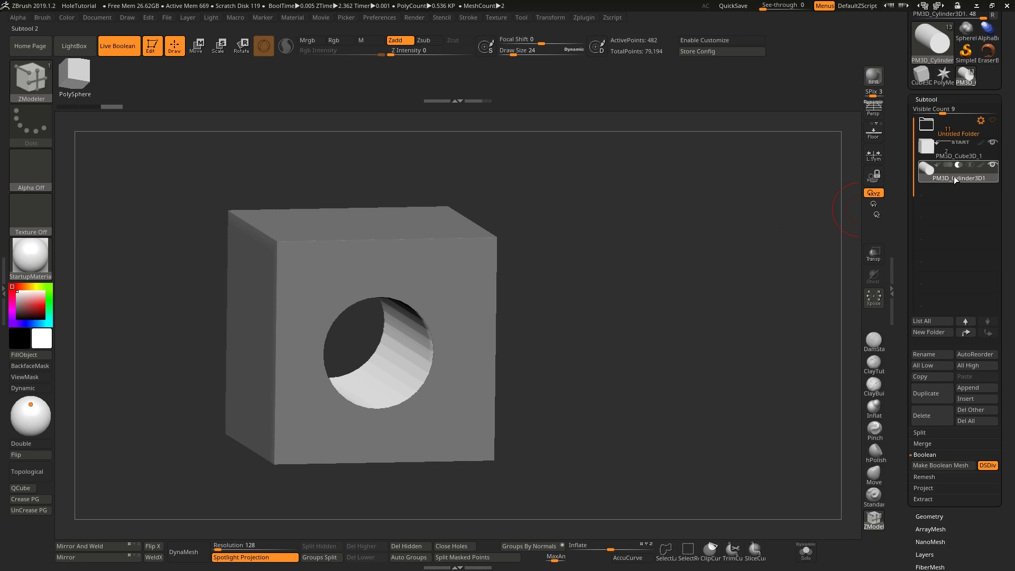
Step: Move the subtractive cylinder slightly with the gizmo to reposition the hole in the cube's front face
key(w)
mouse_move(392, 284)
mouse_down()
mouse_move(420, 256)
mouse_move(506, 211)
mouse_move(503, 255)
mouse_move(370, 309)
mouse_move(407, 287)
mouse_up()
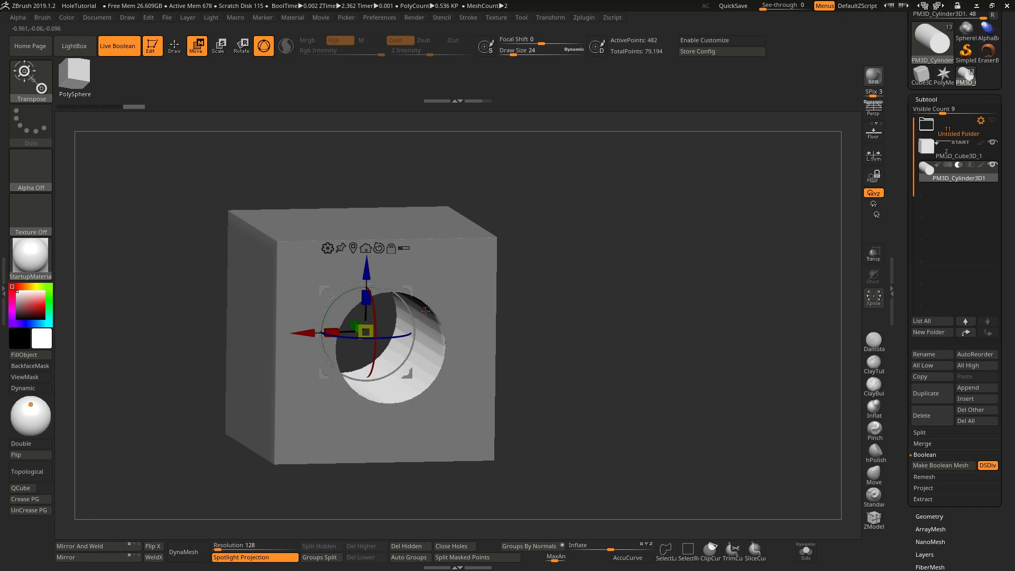
click(434, 350)
Step: Enable Dynamic Subdiv on the cylinder to smooth the hole, and inspect the result with the polyframe hidden
right_drag(597, 305, 671, 337)
alt+right_drag(670, 338, 617, 315)
drag(616, 316, 640, 341)
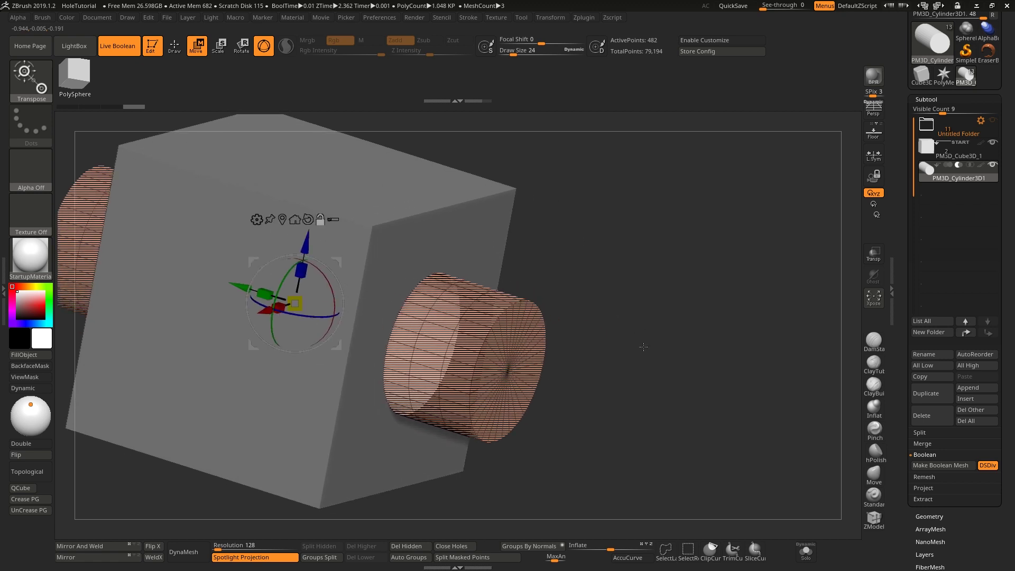
click(940, 517)
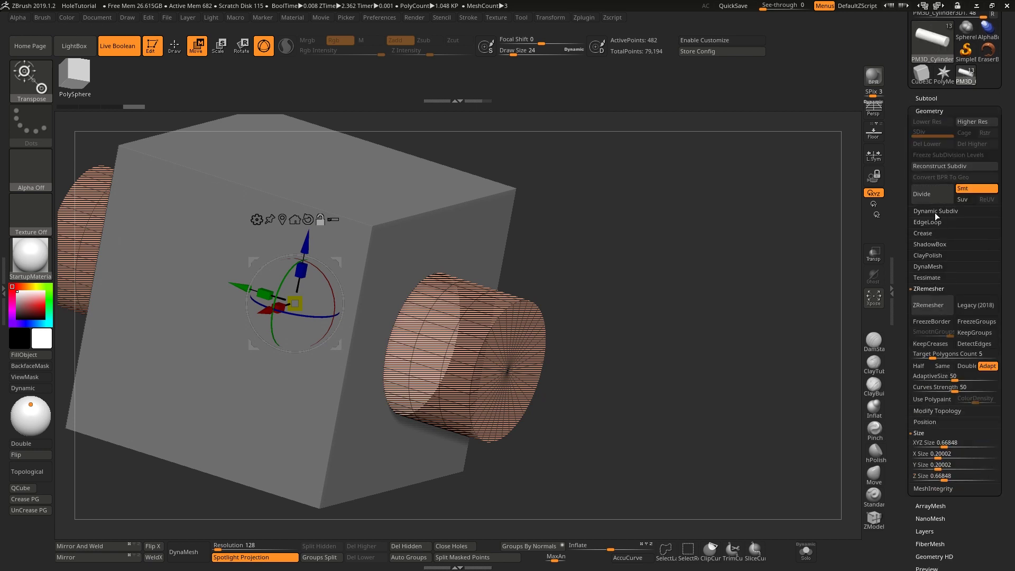
click(937, 210)
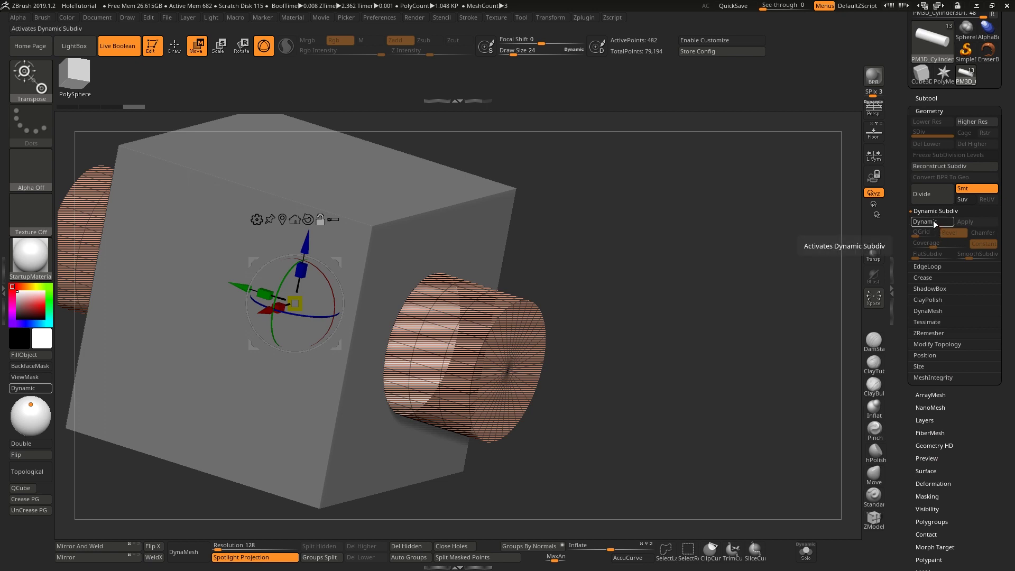
click(932, 220)
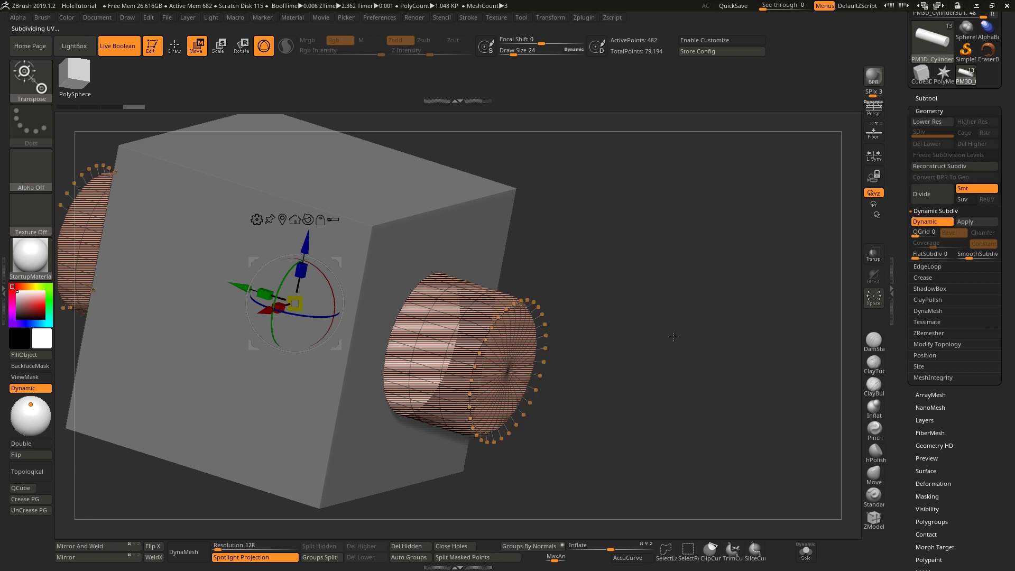
drag(740, 323, 647, 343)
key(shift+f)
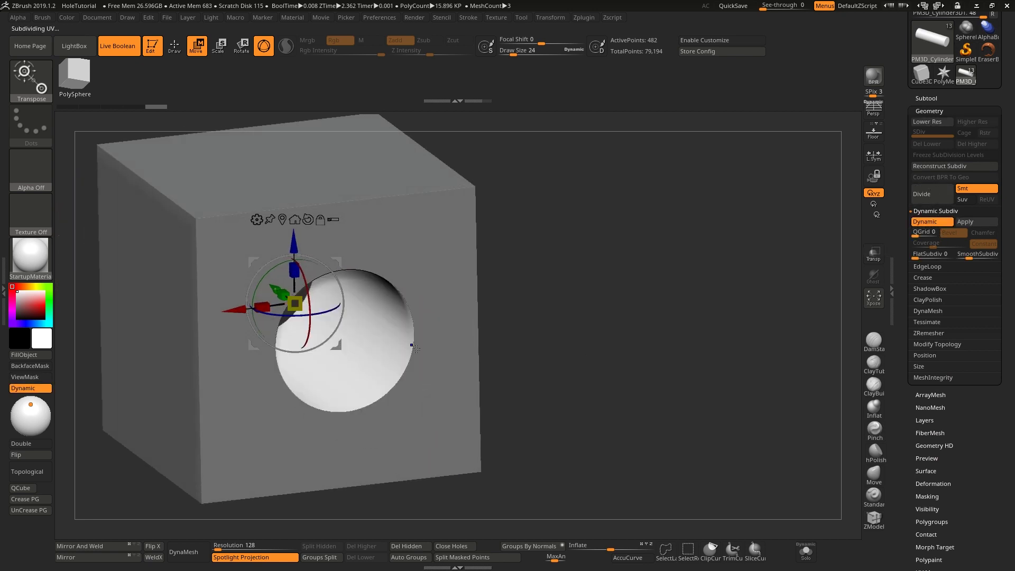
drag(540, 315, 623, 367)
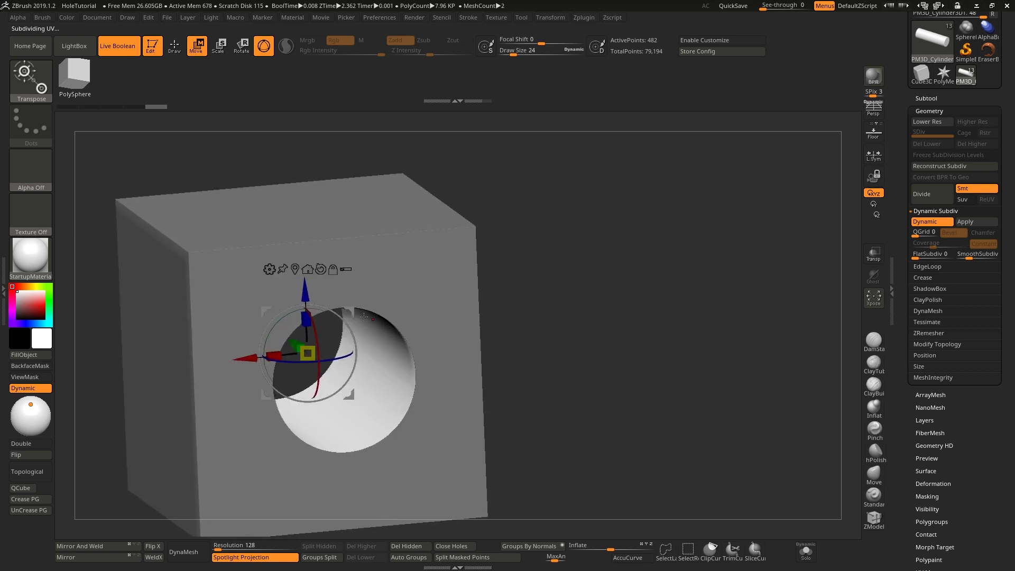
drag(350, 310, 348, 310)
alt+drag(818, 228, 821, 206)
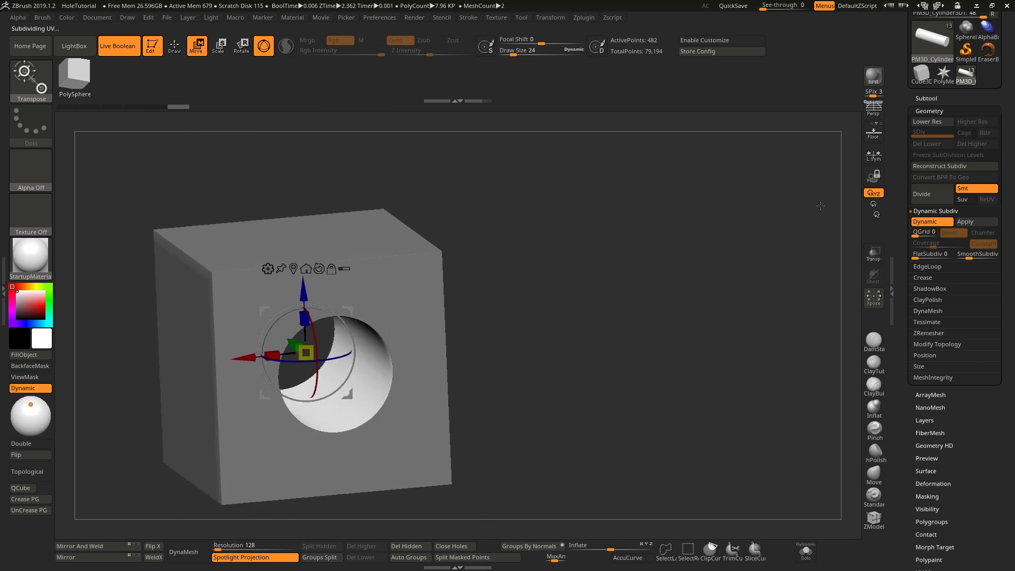
Step: Make a boolean mesh from the cube and cylinder, and open the resulting UMesh tool to check its topology
click(926, 99)
drag(671, 394, 690, 391)
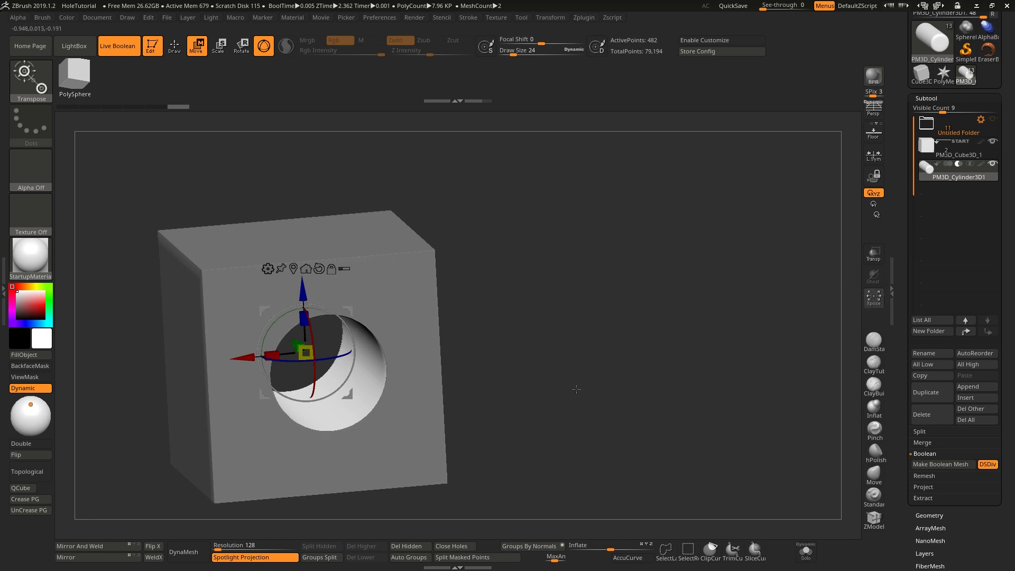
key(q)
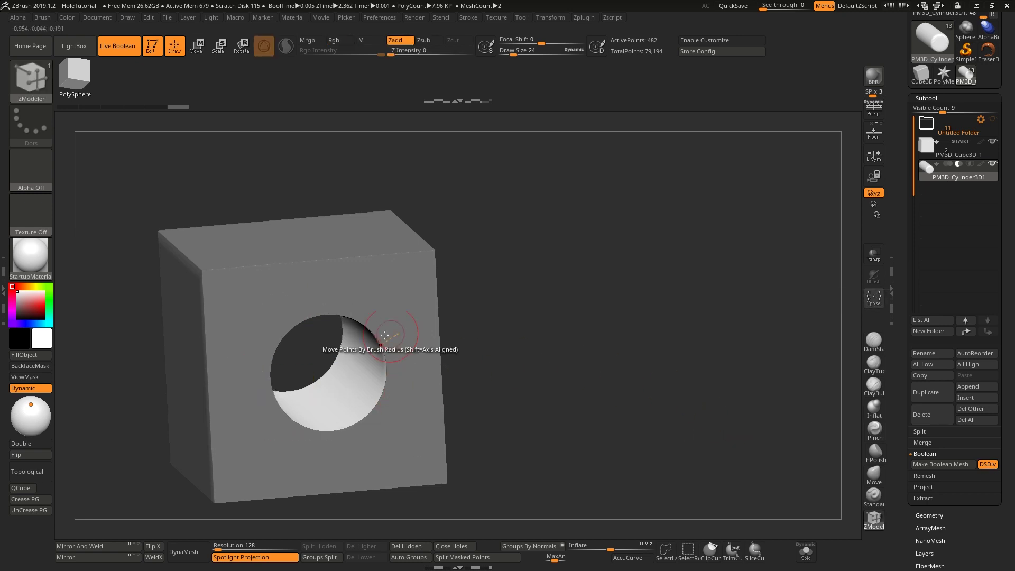
click(951, 462)
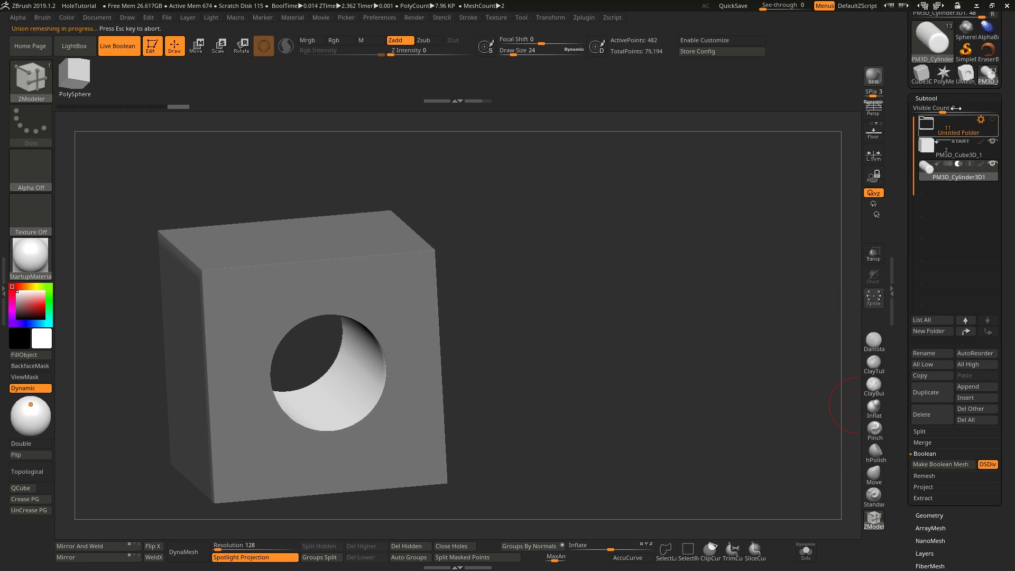
click(965, 75)
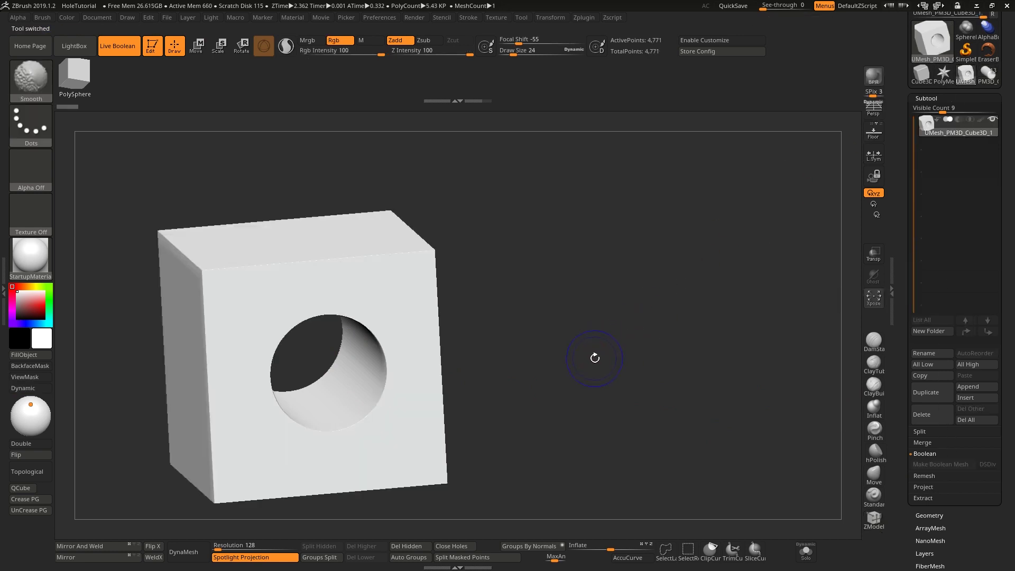
key(shift+f)
key(shift+f)
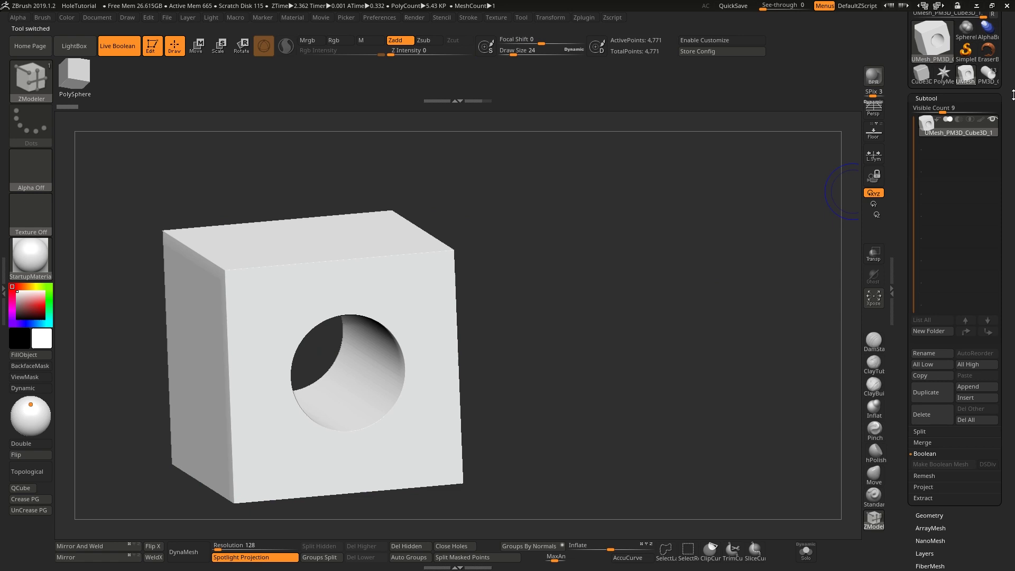
Step: Switch back to the original multi-subtool cylinder tool, show the folder's subtools again and hide the live boolean cube
click(989, 75)
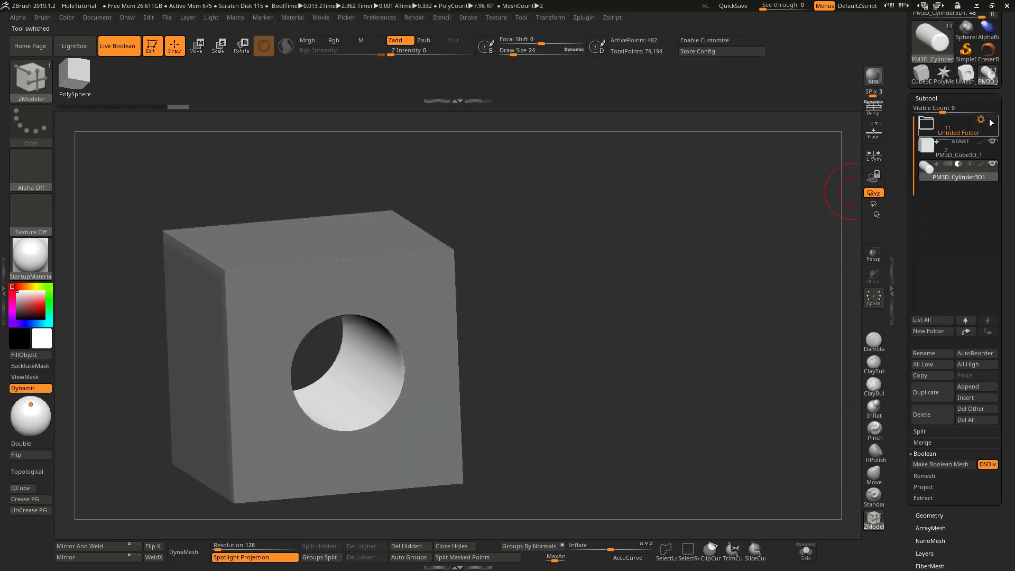
click(991, 122)
click(992, 142)
mouse_move(555, 352)
alt+mouse_down()
mouse_move(370, 424)
mouse_move(603, 355)
mouse_move(520, 376)
alt+mouse_up()
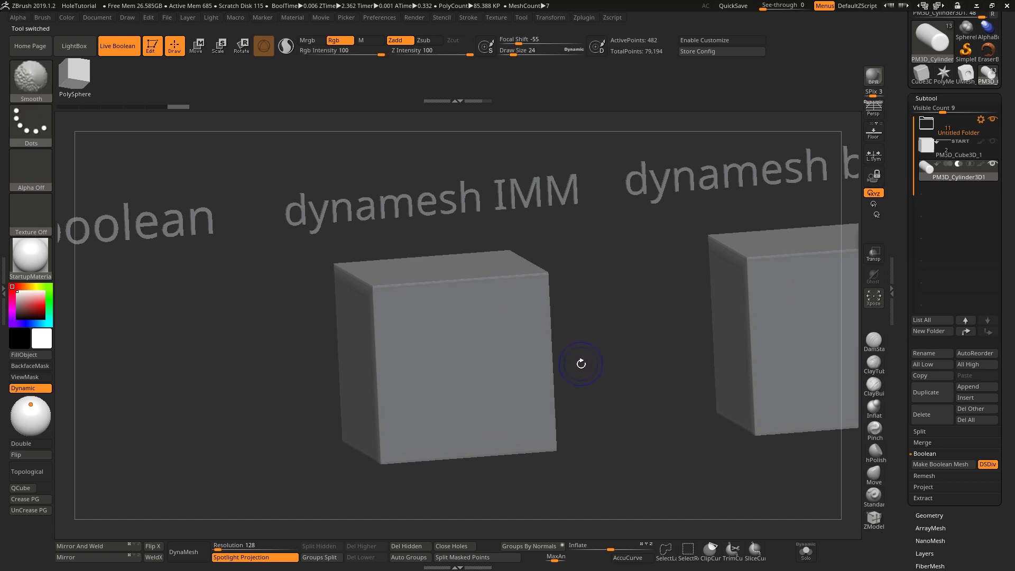
Step: Make the dynamesh IMM cube active with its polyframe shown, choose the ZModeler brush and turn off Live Boolean
key(shift+f)
alt+click(535, 332)
alt+drag(613, 340, 568, 344)
key(b)
key(z)
key(m)
click(122, 47)
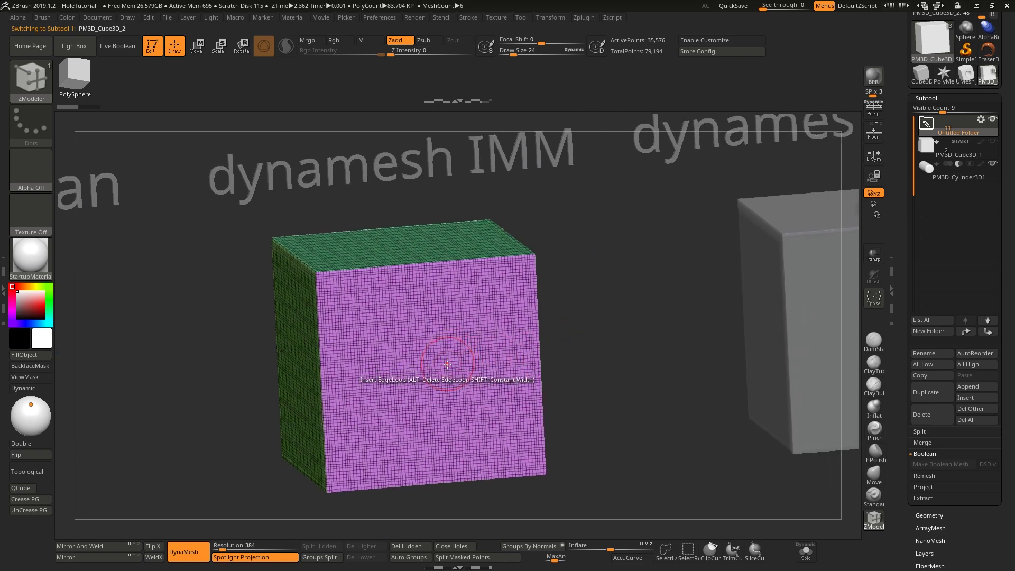
Step: Choose the Cylinder Inner mesh of the IMM Primitives brush and insert it as a subtractive shape on the dynamesh IMM cube's front face
key(b)
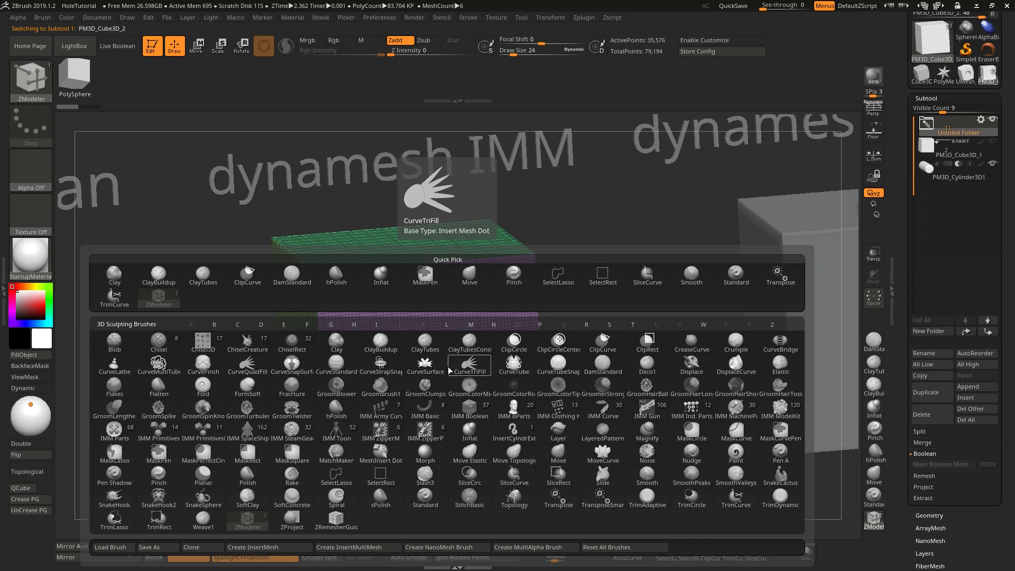
key(i)
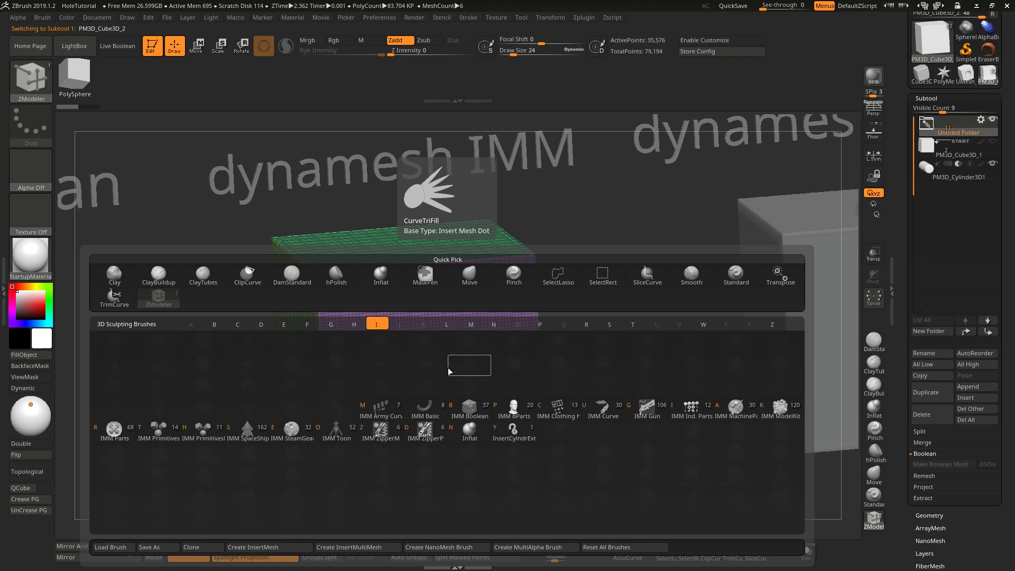
click(160, 432)
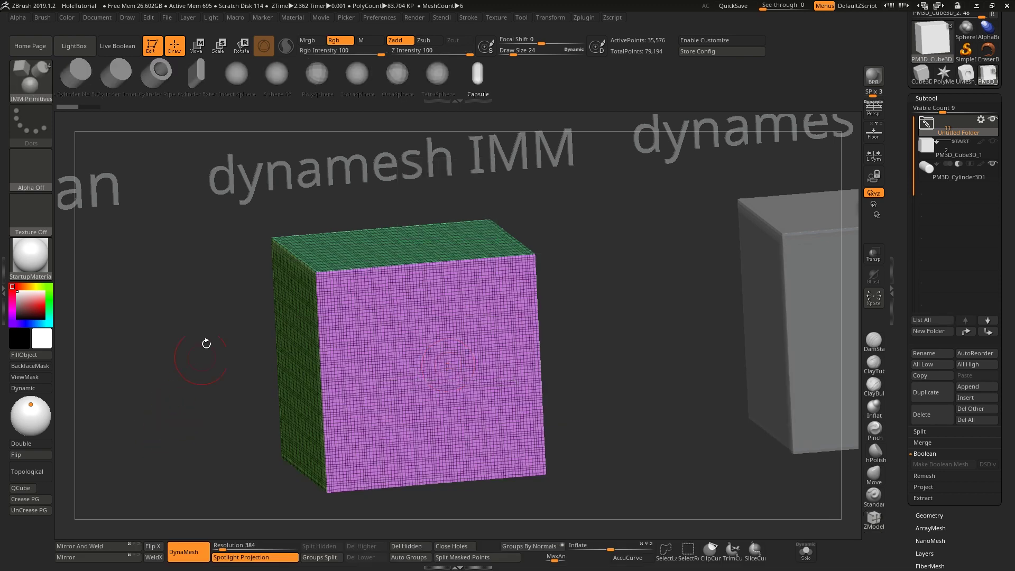
click(117, 72)
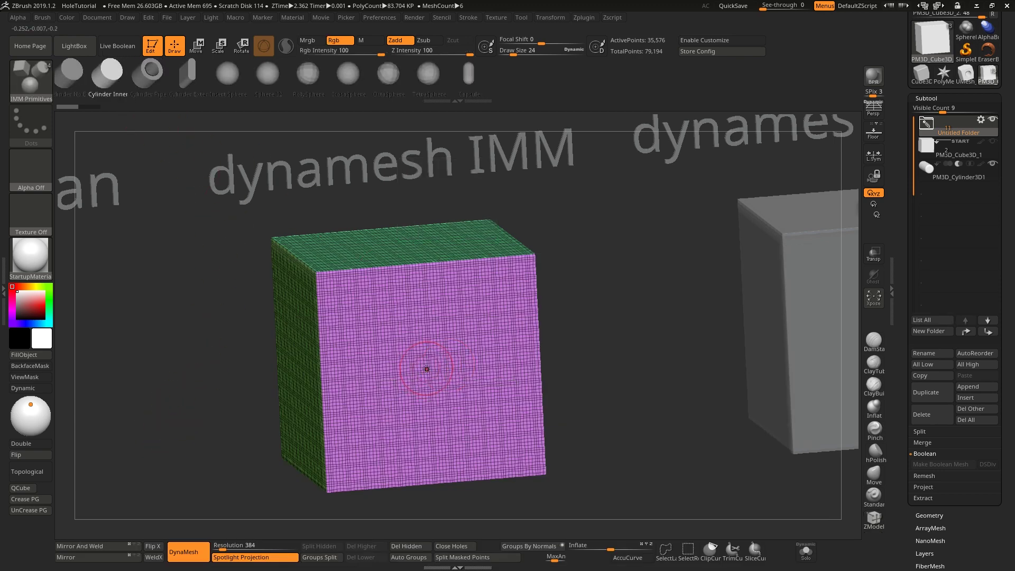
alt+drag(426, 366, 469, 369)
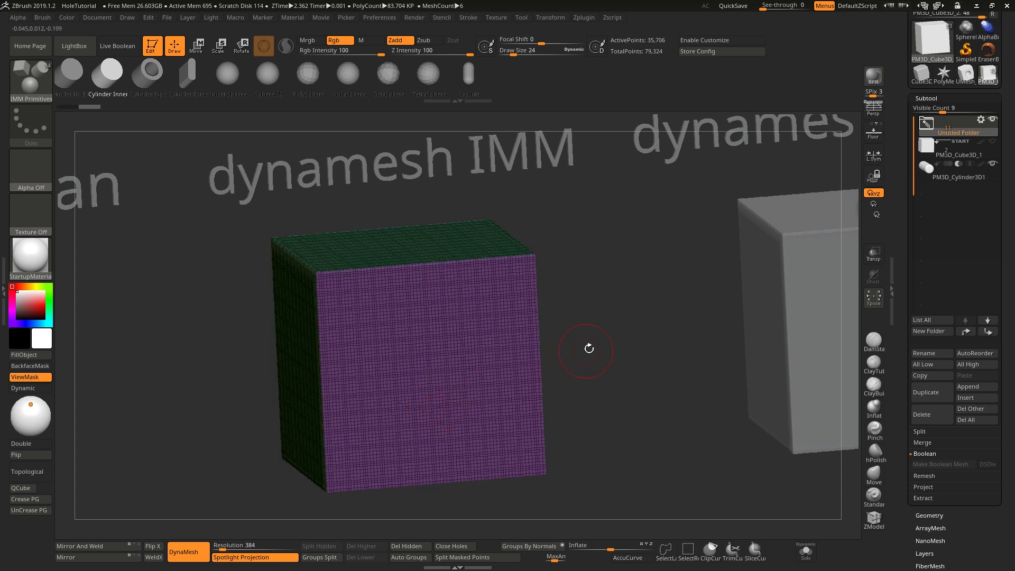
Step: Scale and move the inserted cylinder along its Z axis with the gizmo so it runs through the dynamesh IMM cube
drag(606, 346, 566, 367)
key(w)
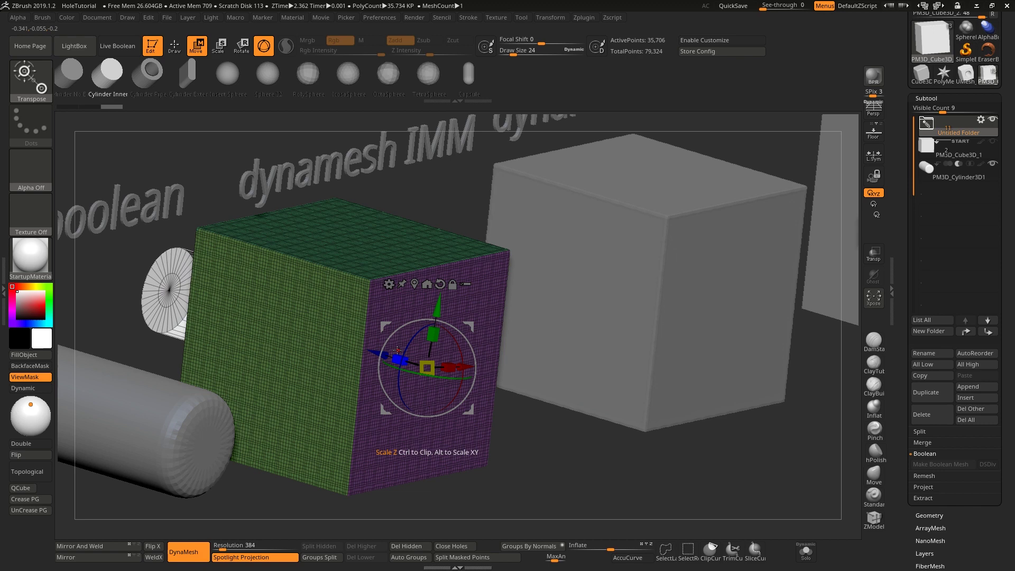
drag(386, 353, 420, 366)
drag(571, 439, 601, 463)
drag(430, 367, 419, 363)
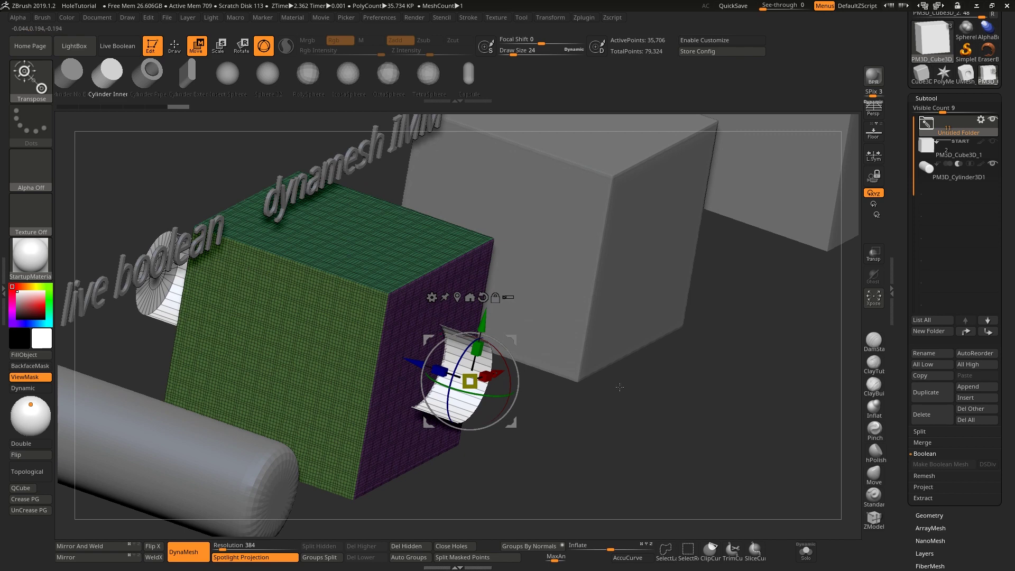
Step: Clear the mask and update the DynaMesh to cut the cylindrical hole, and return to draw mode
mouse_move(705, 384)
ctrl+mouse_down()
mouse_move(730, 431)
mouse_move(756, 437)
ctrl+mouse_up()
mouse_move(678, 393)
ctrl+mouse_down()
mouse_move(734, 448)
mouse_move(651, 435)
mouse_move(646, 419)
mouse_move(662, 399)
mouse_move(487, 412)
mouse_move(454, 397)
ctrl+mouse_up()
key(q)
Step: Make the dynamesh bridge cube active and align the view straight onto its front face
mouse_move(455, 397)
mouse_down()
mouse_move(462, 401)
mouse_move(387, 423)
mouse_move(321, 399)
mouse_up()
alt+click(532, 358)
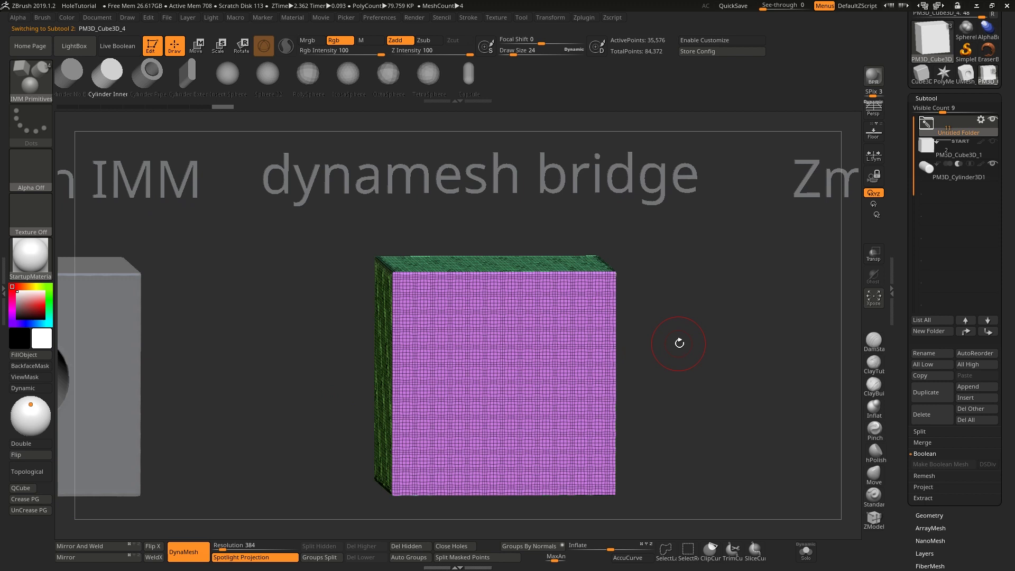
shift+drag(679, 343, 625, 346)
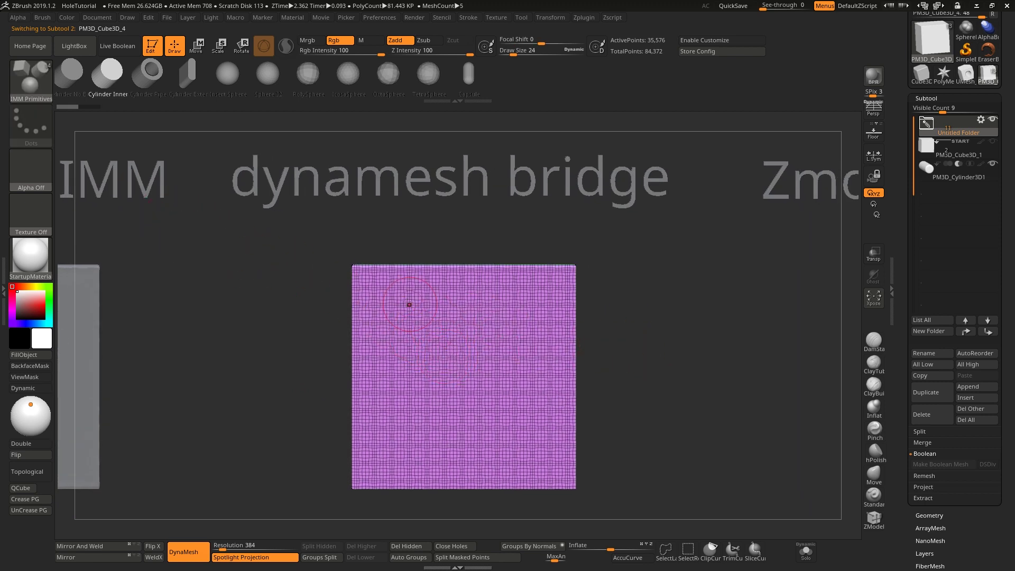
Step: Mask a circle at the centre of the front face with the MaskCircle brush and turn the masked area into its own polygroup
key(ctrl)
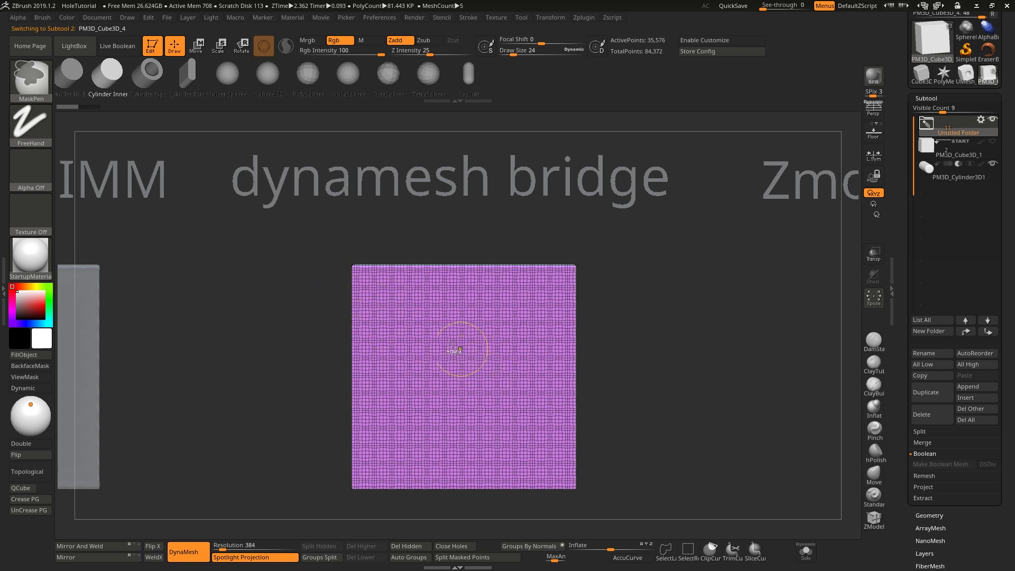
ctrl+click(45, 78)
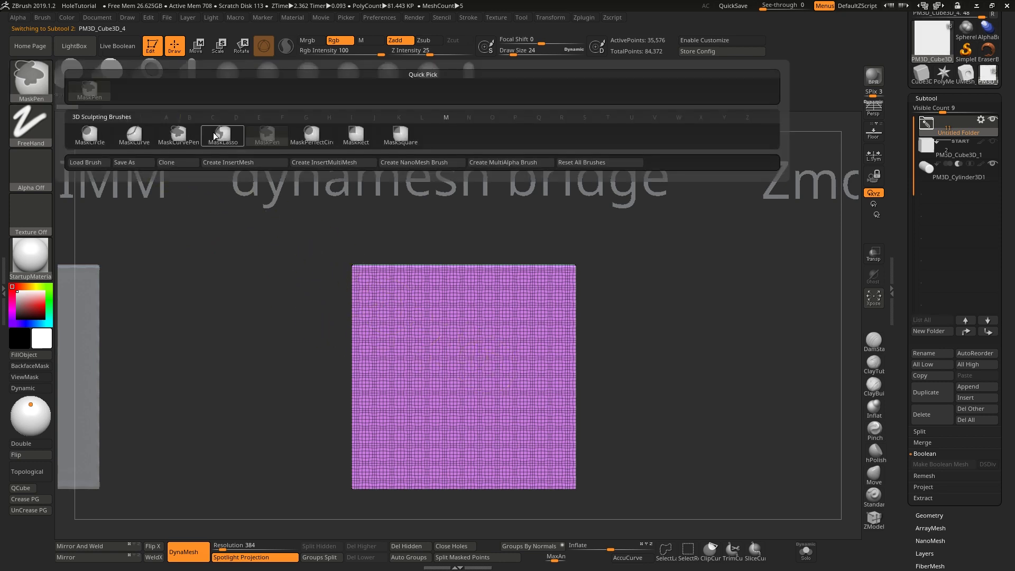
mouse_move(215, 136)
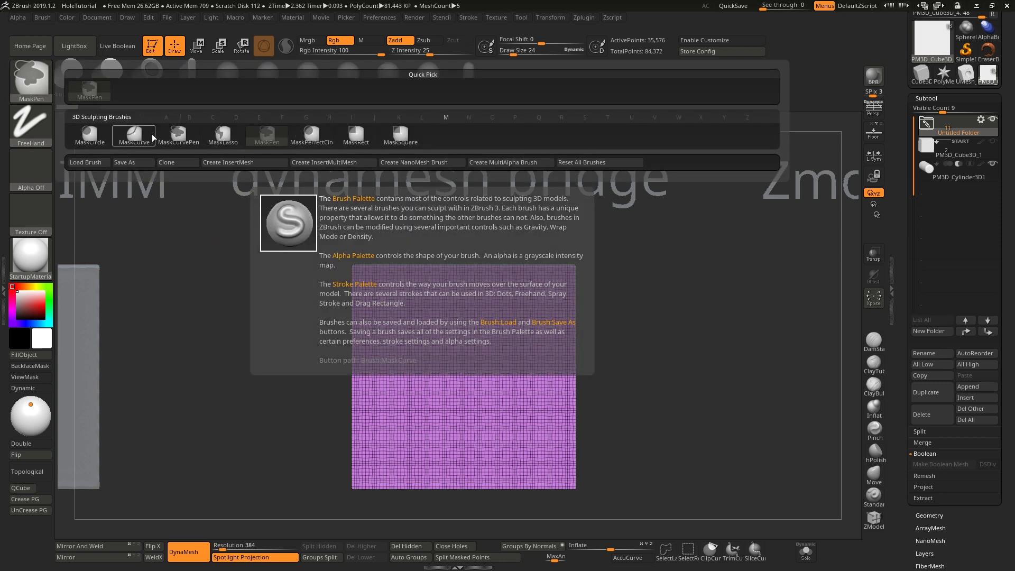
ctrl+click(89, 133)
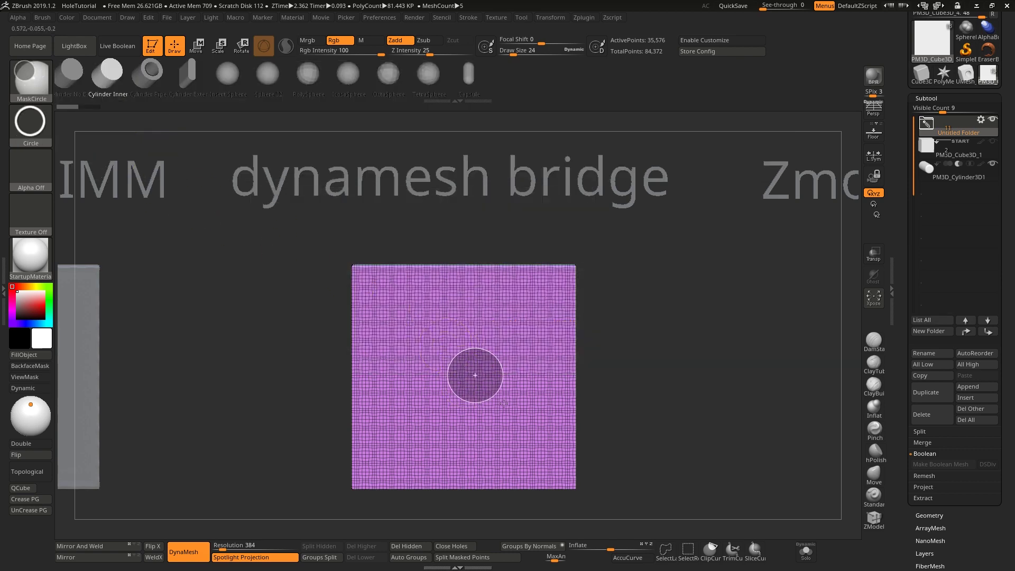
ctrl+drag(504, 403, 514, 413)
mouse_move(653, 373)
alt+mouse_down()
mouse_move(641, 329)
mouse_move(602, 380)
mouse_move(418, 444)
mouse_move(396, 439)
mouse_move(610, 402)
mouse_move(564, 412)
mouse_move(579, 440)
mouse_move(625, 410)
alt+mouse_up()
key(ctrl+w)
Step: With the ZModeler brush set to QMesh and the Polygroup Island target, push the circular polygroup through the cube to cut a hole
click(873, 519)
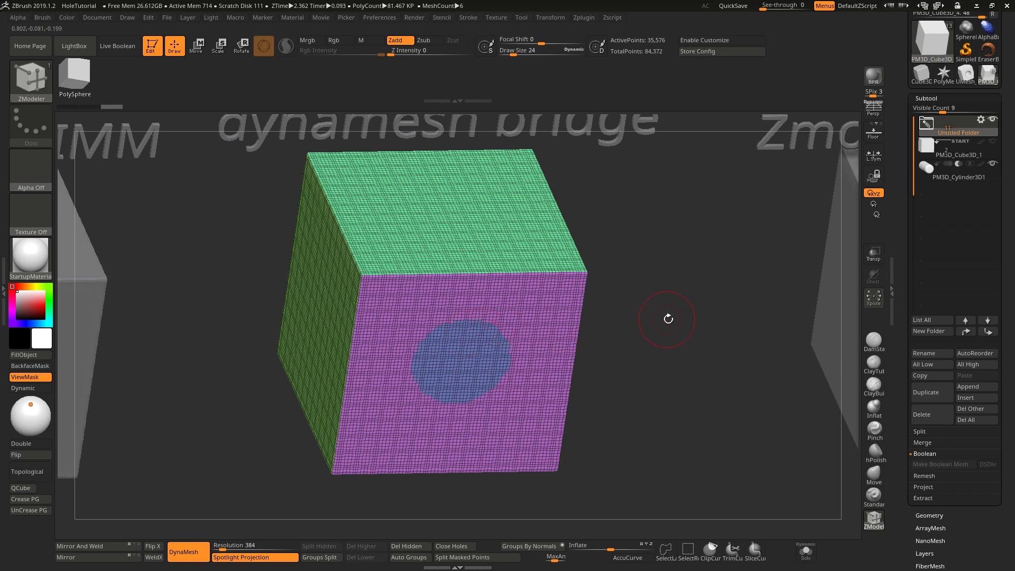
alt+drag(669, 319, 650, 480)
key(space)
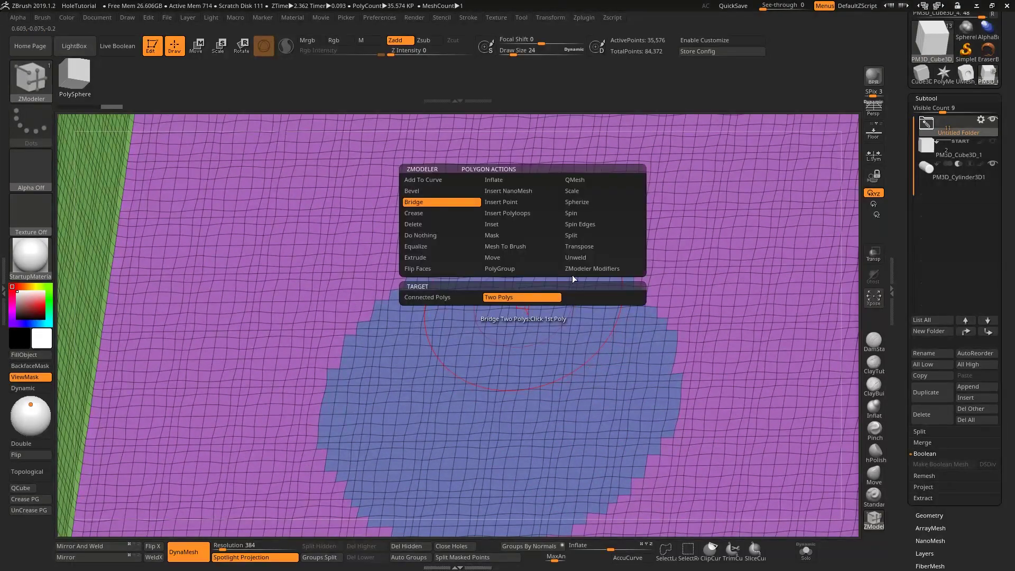
click(588, 179)
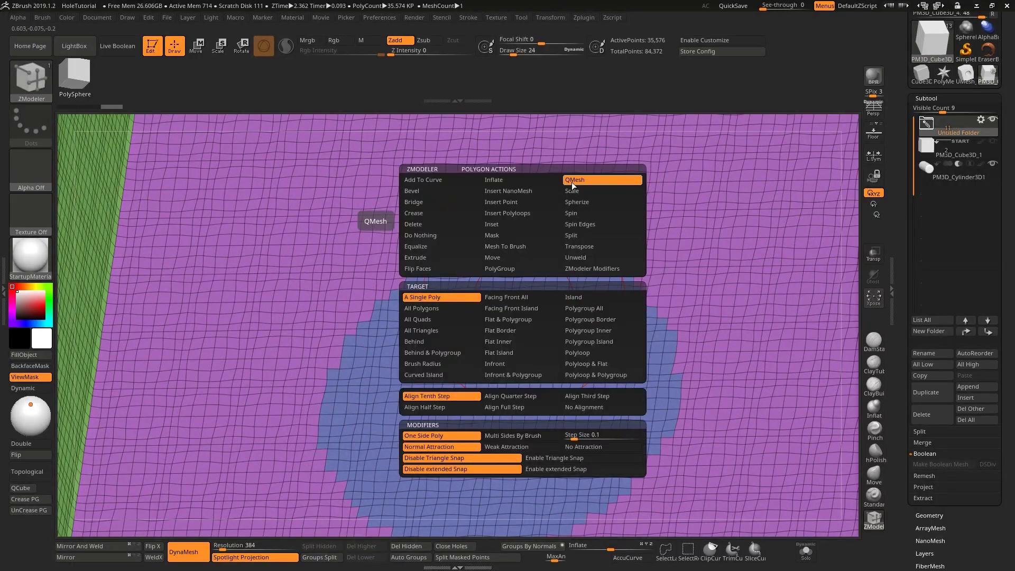
click(595, 341)
alt+drag(850, 349, 736, 72)
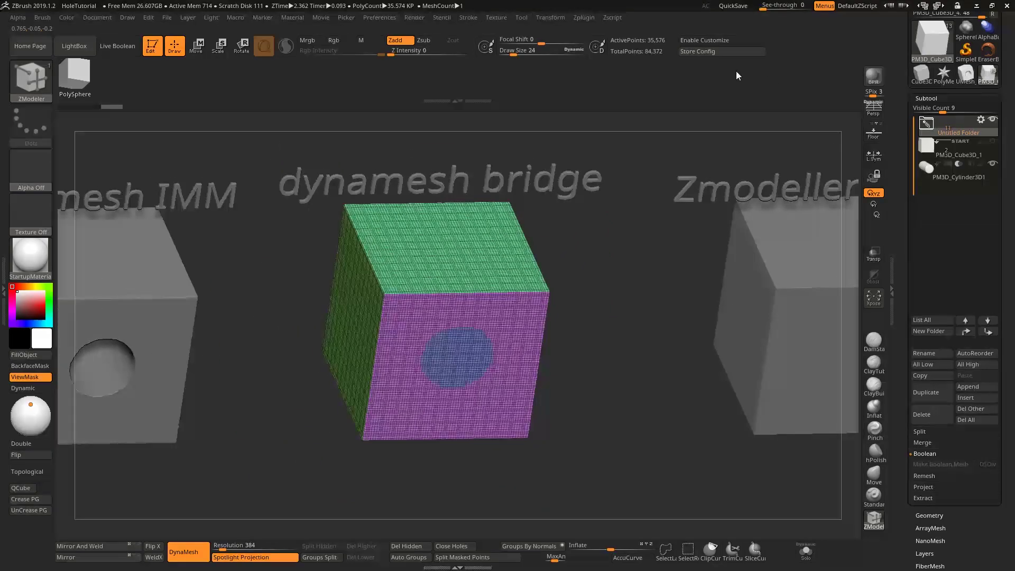
alt+drag(623, 346, 617, 399)
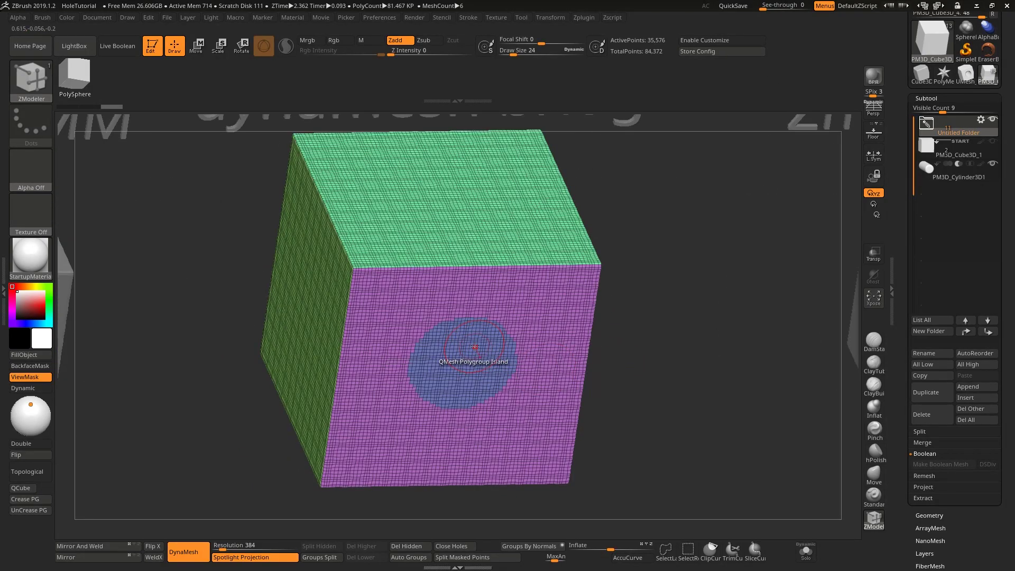
click(470, 327)
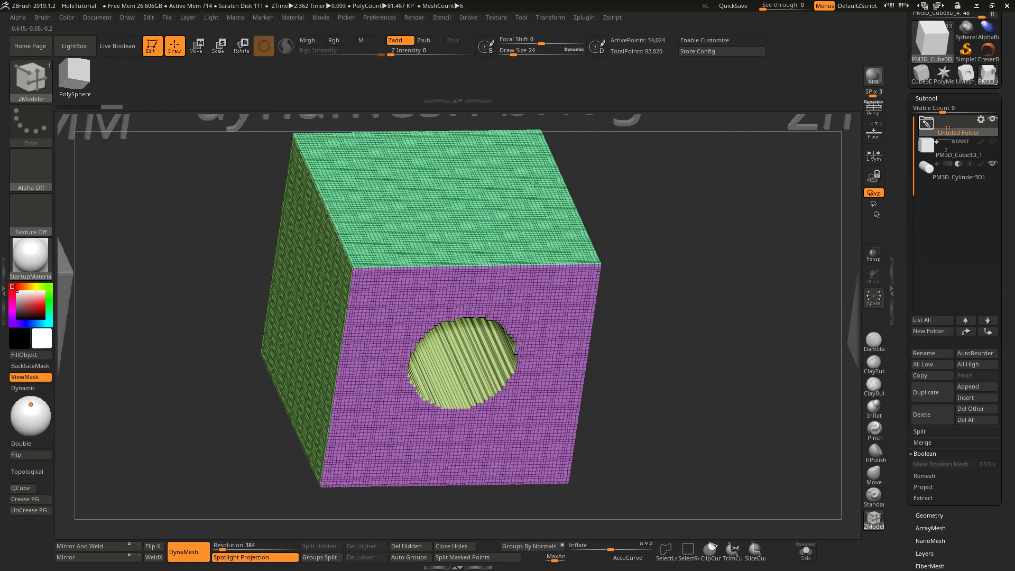
Step: Update the DynaMesh with the polyframe hidden and clean up the hole's edge from its centre with the ClipCircleCenter brush
drag(534, 184, 656, 370)
key(shift+f)
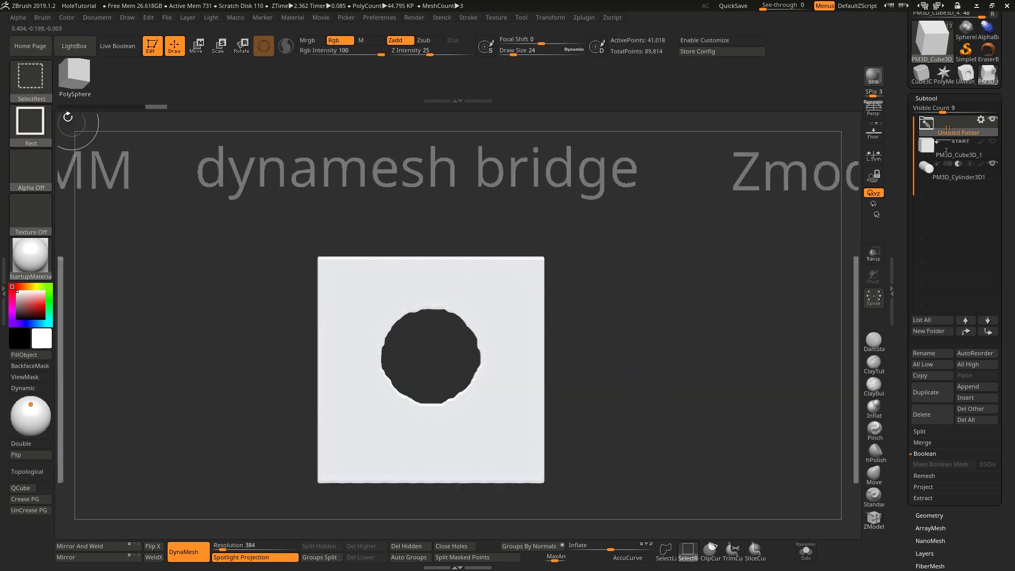
ctrl+shift+click(33, 77)
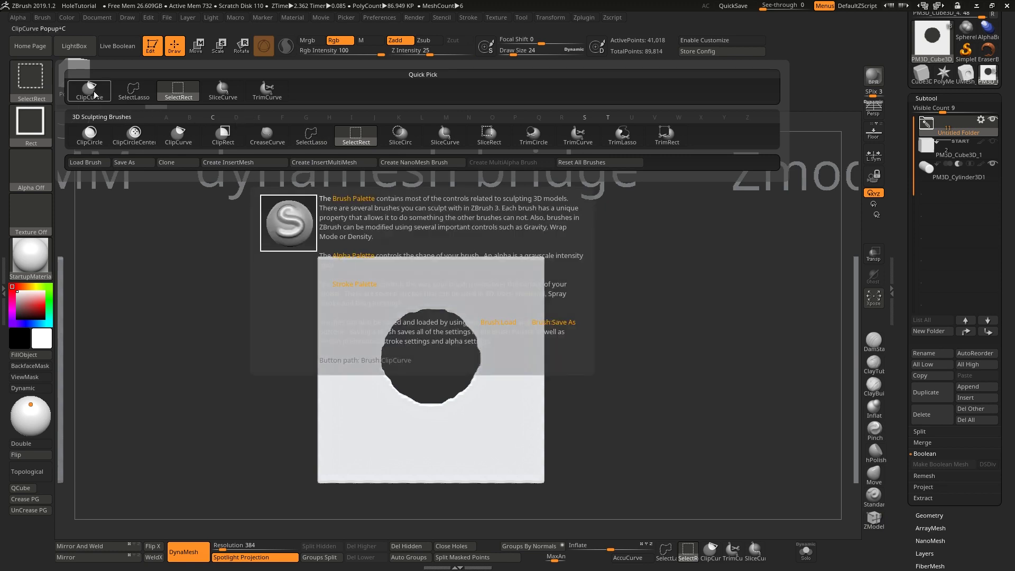
click(134, 133)
ctrl+shift+drag(430, 357, 492, 404)
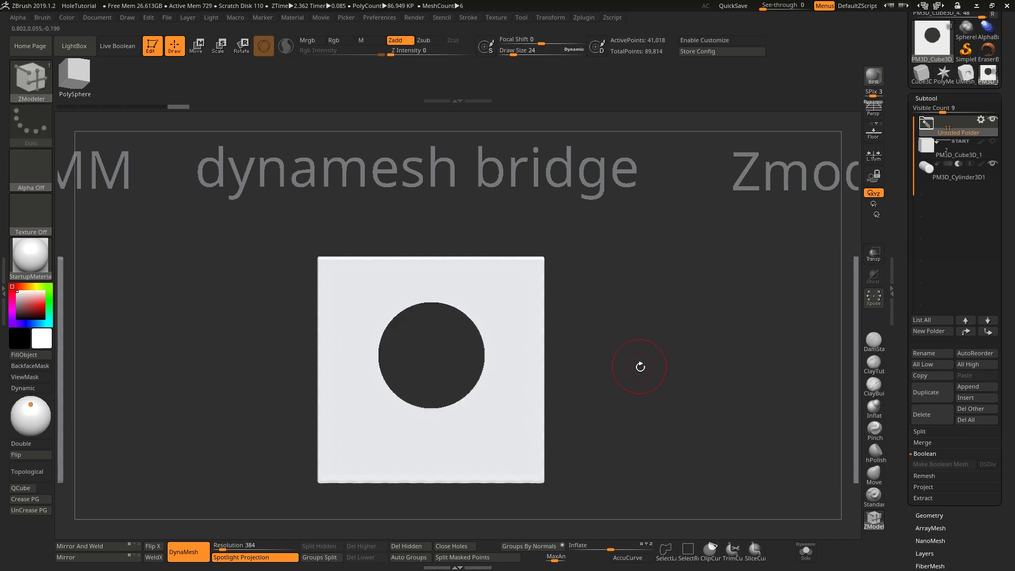
Step: Choose the ZModeler brush and make the Zmodeller Qmesh cube active with its polyframe shown
mouse_move(644, 362)
mouse_down()
mouse_move(637, 391)
mouse_move(613, 370)
mouse_move(498, 393)
mouse_move(408, 383)
mouse_move(341, 409)
mouse_up()
key(shift+f)
key(shift+f)
key(b)
key(z)
key(m)
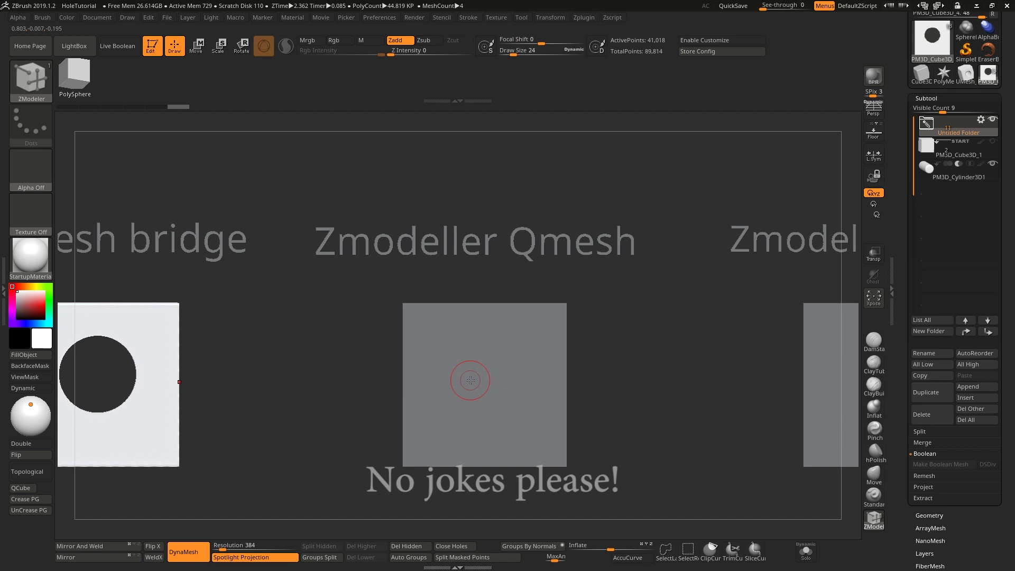
alt+click(476, 378)
key(shift+f)
drag(629, 353, 645, 366)
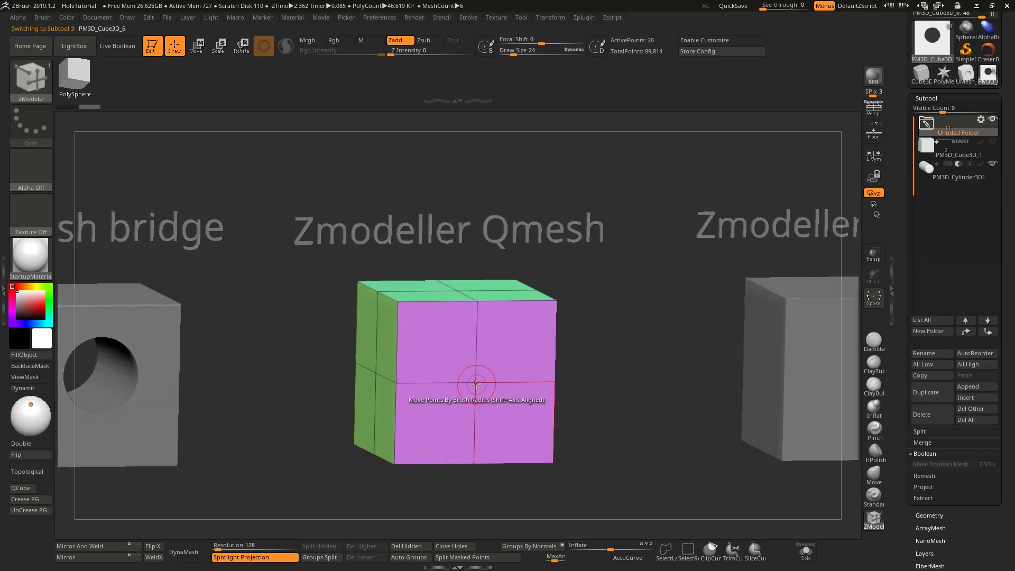
Step: Set the ZModeler point action to Split and split the centre points of the cube's front and back faces into octagonal polygroups
key(space)
click(521, 370)
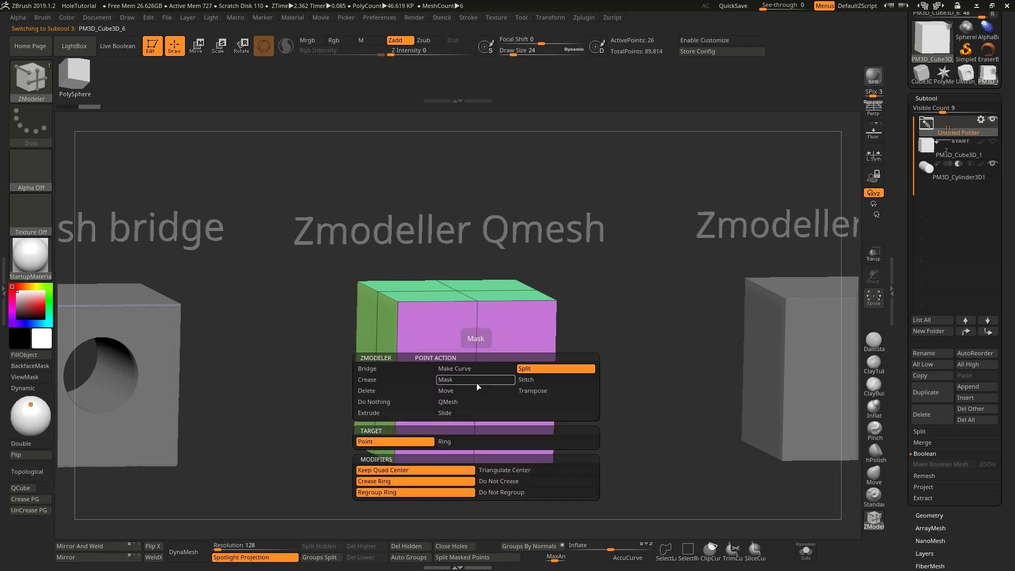
click(527, 371)
drag(478, 381, 503, 380)
drag(586, 350, 643, 392)
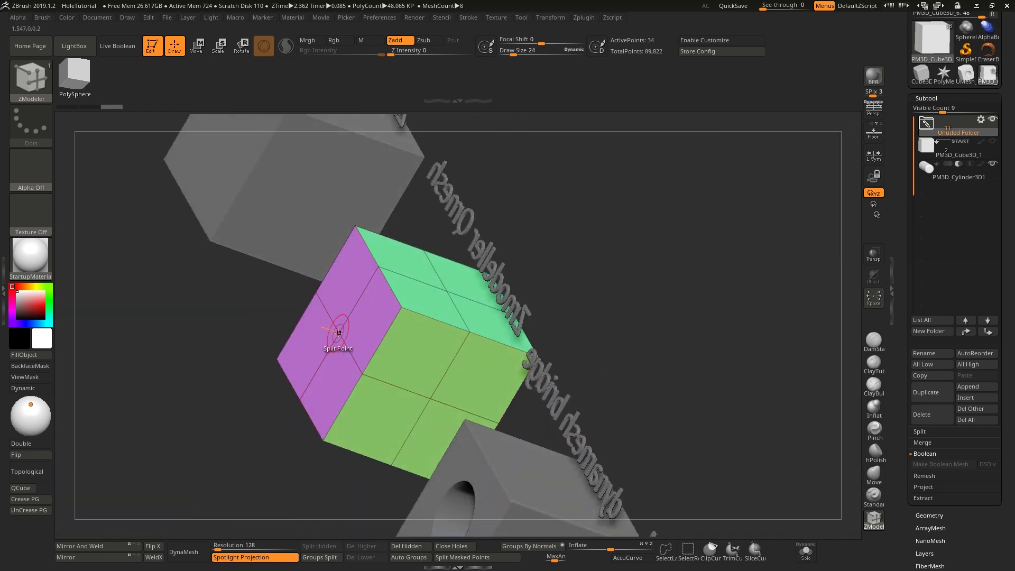
click(337, 332)
Step: QMesh the octagonal polygroup island on the front face through to the back of the cube to open a hole
drag(698, 300, 451, 364)
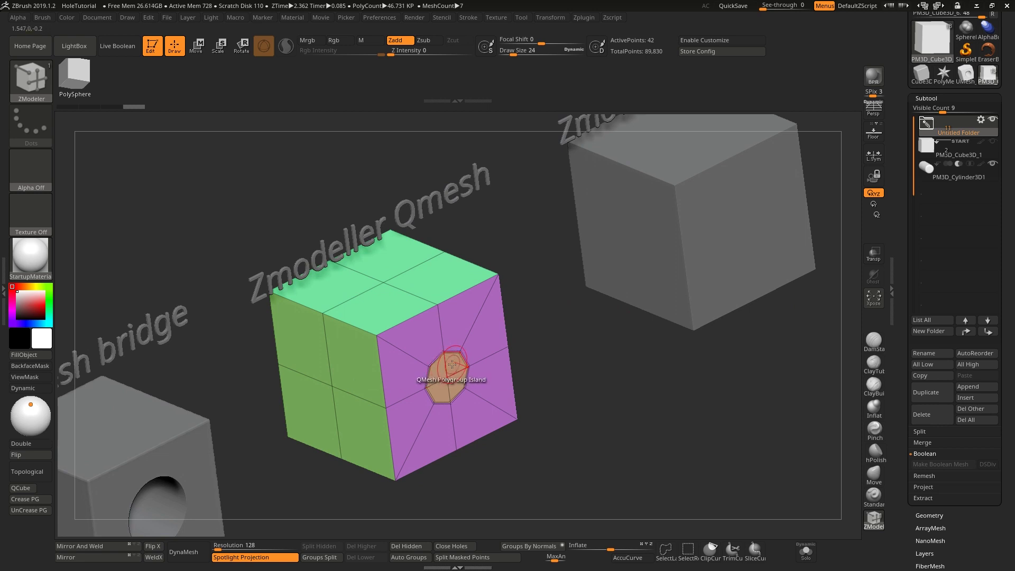
key(space)
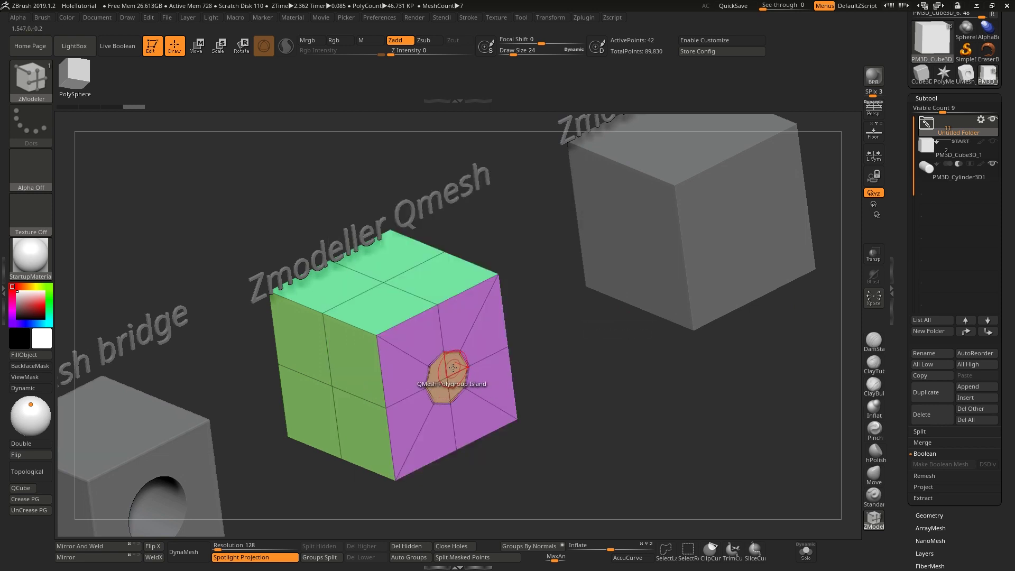
click(453, 366)
mouse_move(601, 408)
shift+mouse_down()
mouse_move(573, 381)
mouse_move(588, 393)
mouse_move(539, 392)
mouse_move(549, 412)
shift+mouse_up()
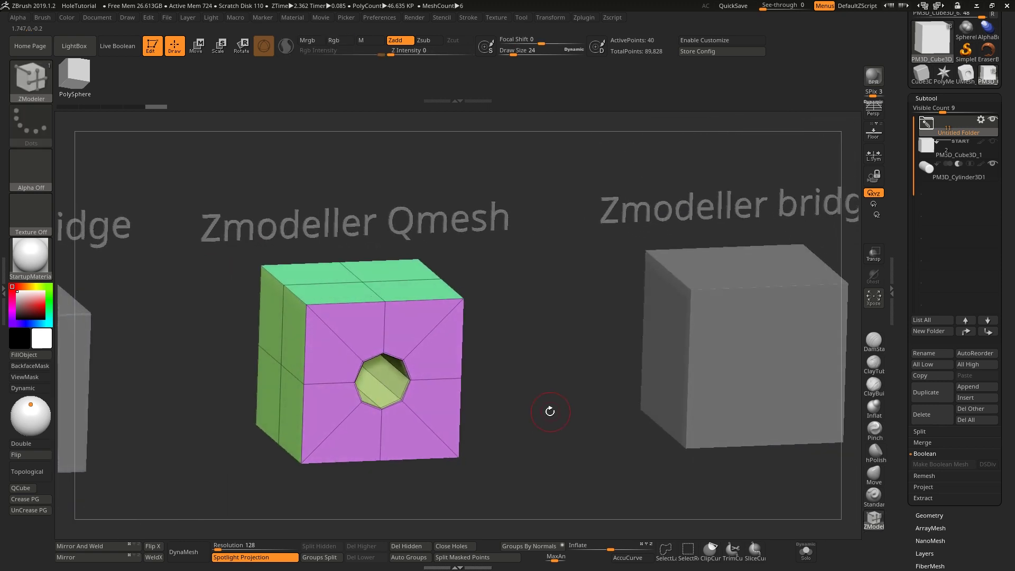
Step: Activate Dynamic Subdiv with the Always YES option and crease the Zmodeller Qmesh cube's edges by polygroup
key(d)
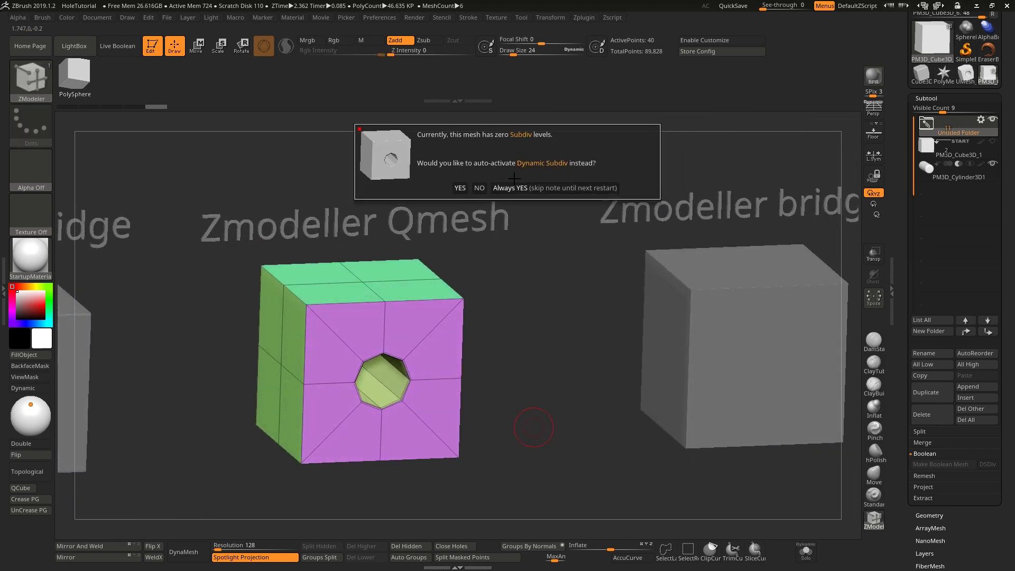
click(522, 188)
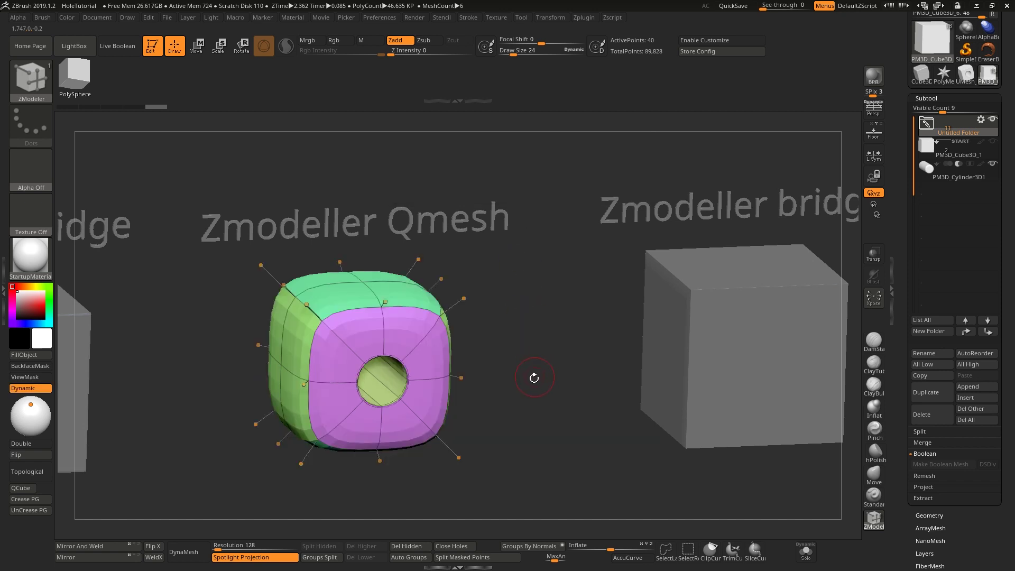
alt+drag(518, 362, 556, 321)
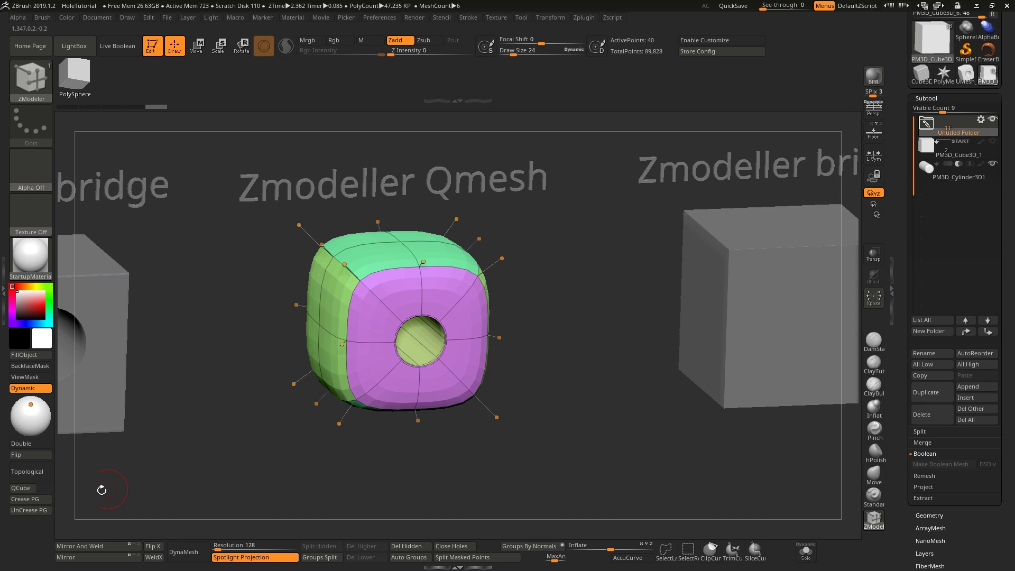
click(42, 501)
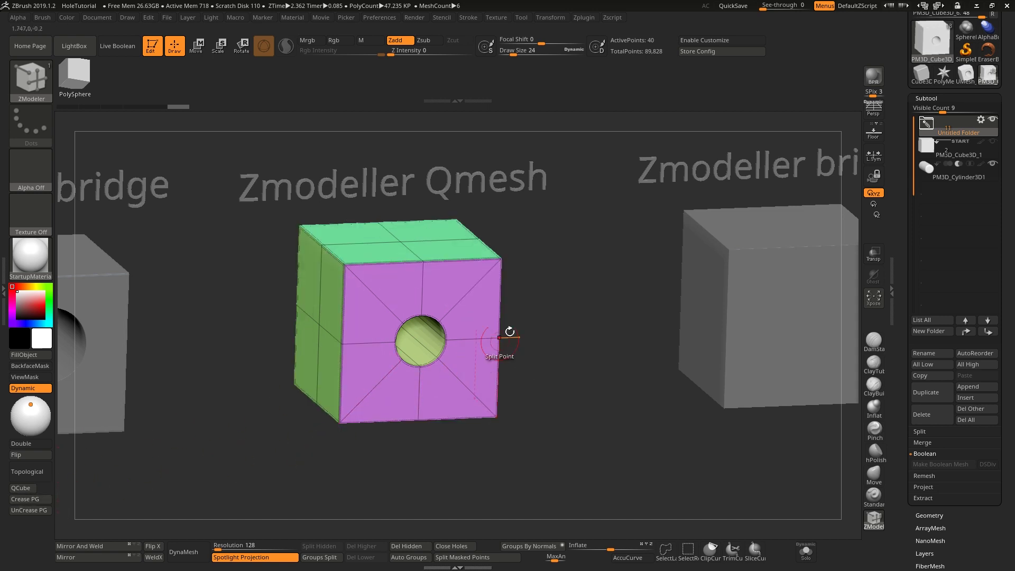
mouse_move(608, 361)
mouse_down()
mouse_move(535, 350)
mouse_move(437, 370)
mouse_move(439, 387)
mouse_move(397, 419)
mouse_move(321, 441)
mouse_up()
key(shift+d)
key(d)
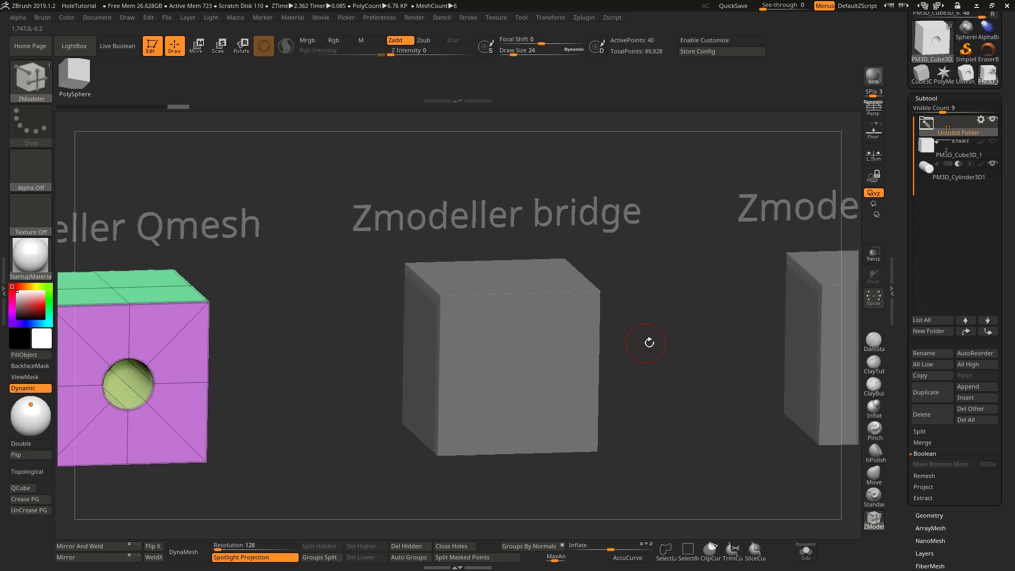
Step: Make the Zmodeller bridge cube active and split the centre points of its front and back faces into octagonal polygroups
alt+drag(648, 342, 621, 340)
alt+click(534, 349)
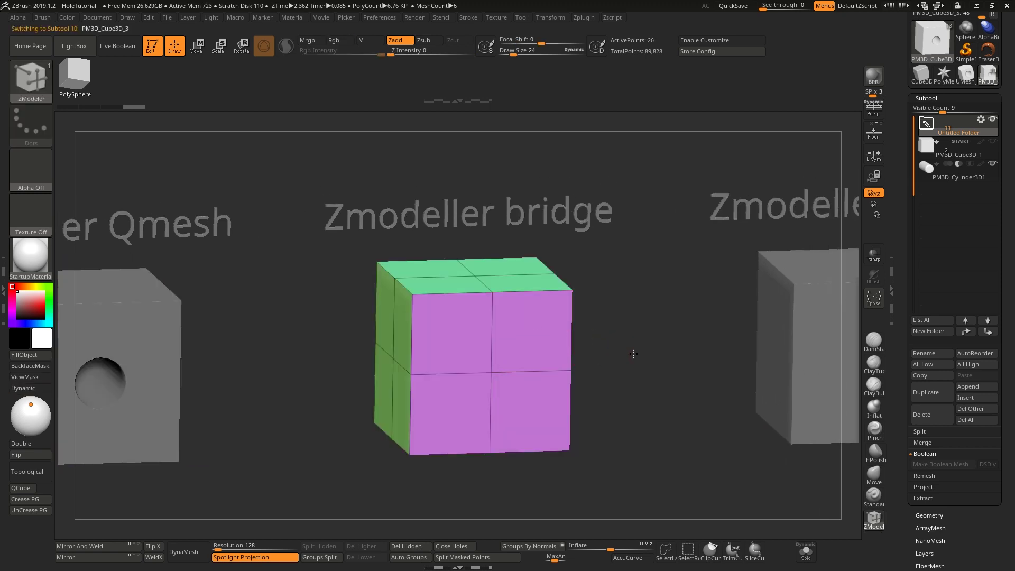
shift+right_drag(634, 354, 465, 363)
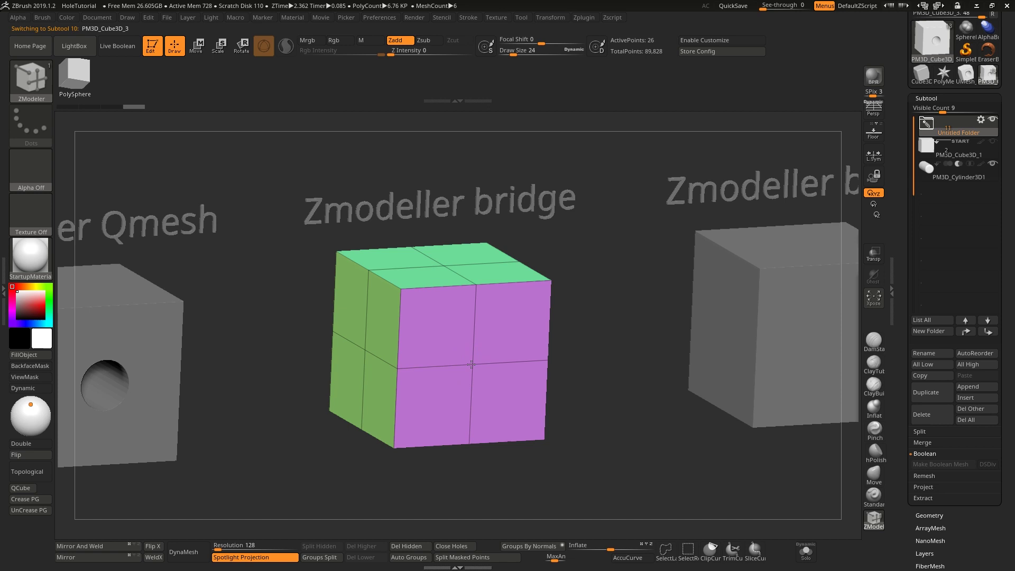
right_drag(475, 385, 557, 365)
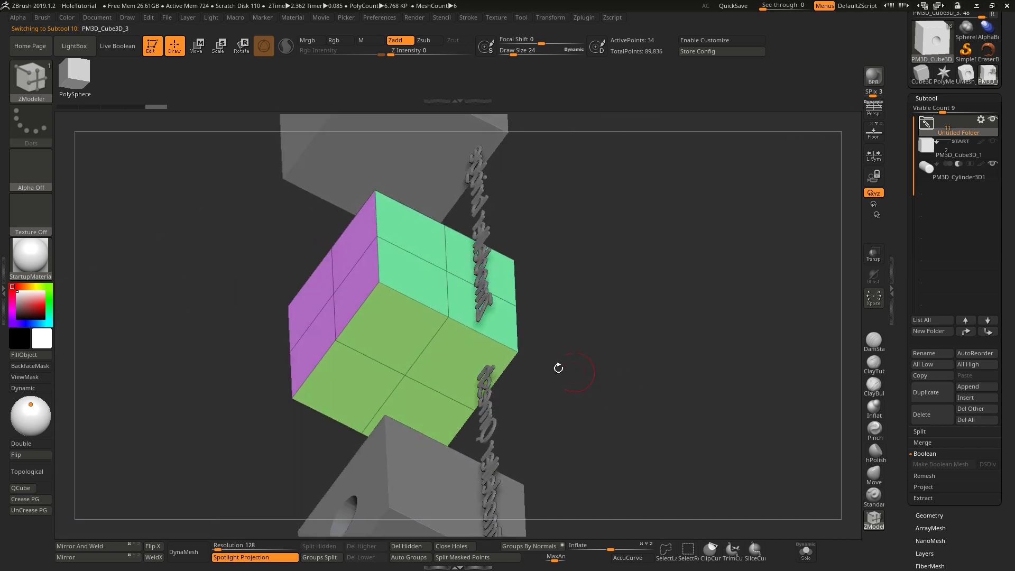
click(352, 302)
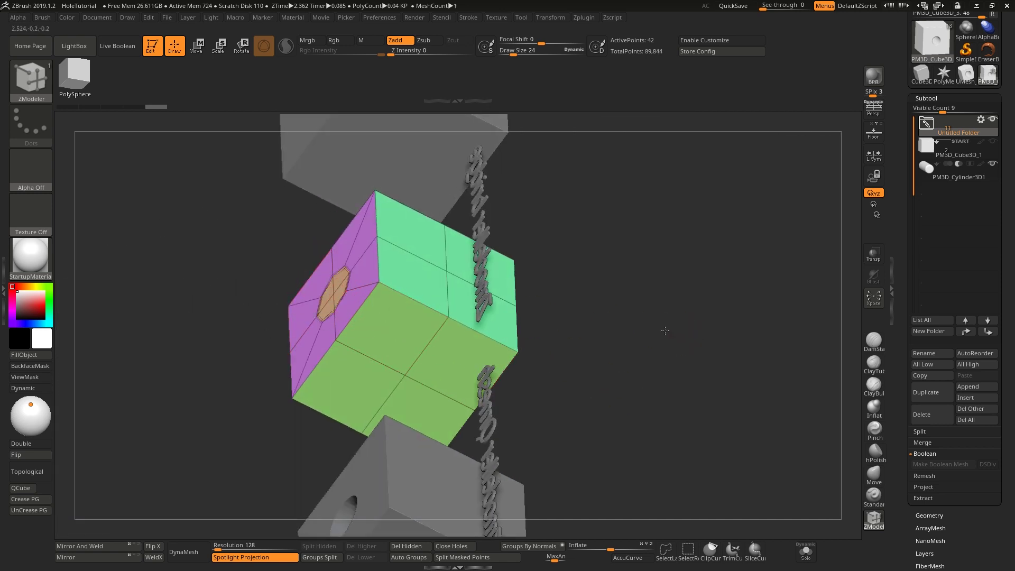
Step: Set the ZModeler polygon action to Delete with the Polygroup Island target and remove the octagons on the cube's front and back faces
right_drag(665, 330, 425, 343)
key(space)
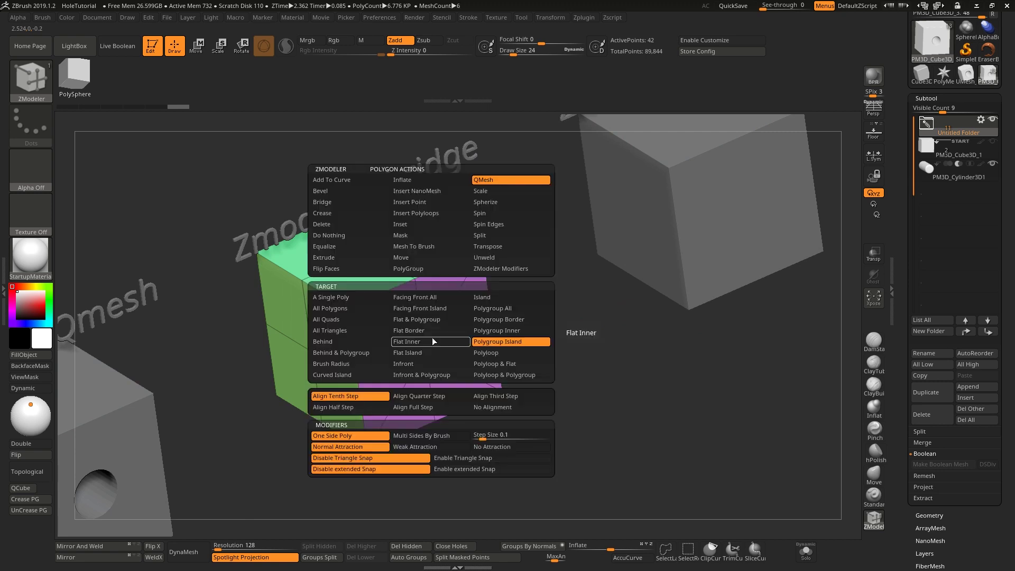
click(335, 223)
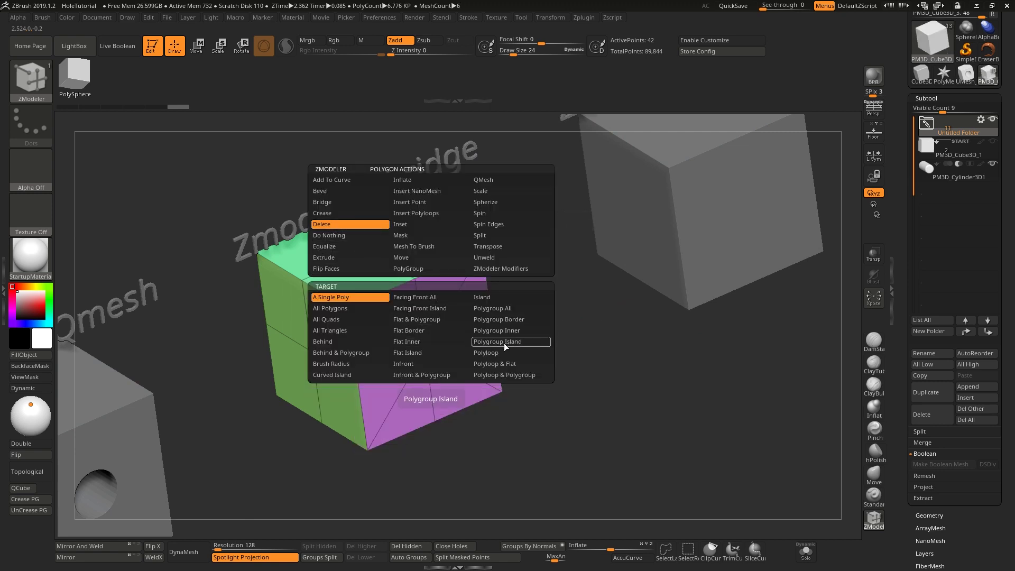
click(503, 344)
click(422, 349)
drag(566, 316, 607, 351)
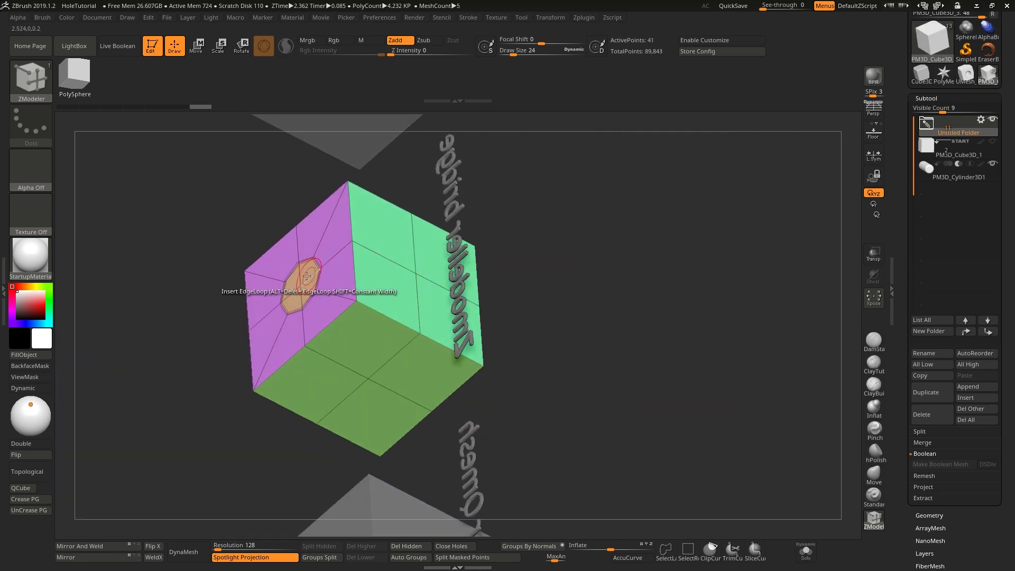
click(311, 276)
drag(662, 319, 574, 341)
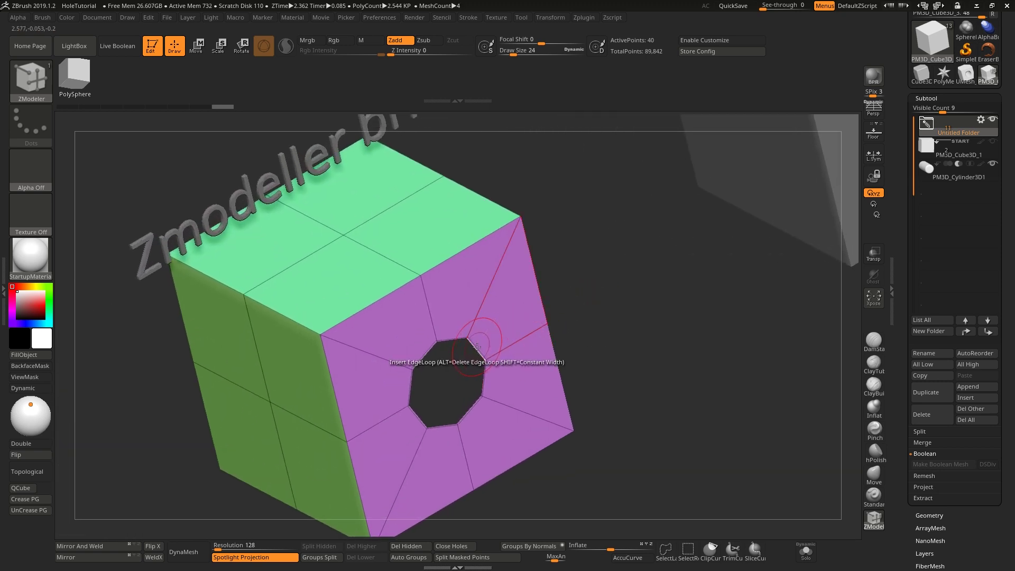
Step: Set the ZModeler edge action to Bridge with the Two Holes target and bridge the cube's front and back octagonal openings
key(space)
click(376, 312)
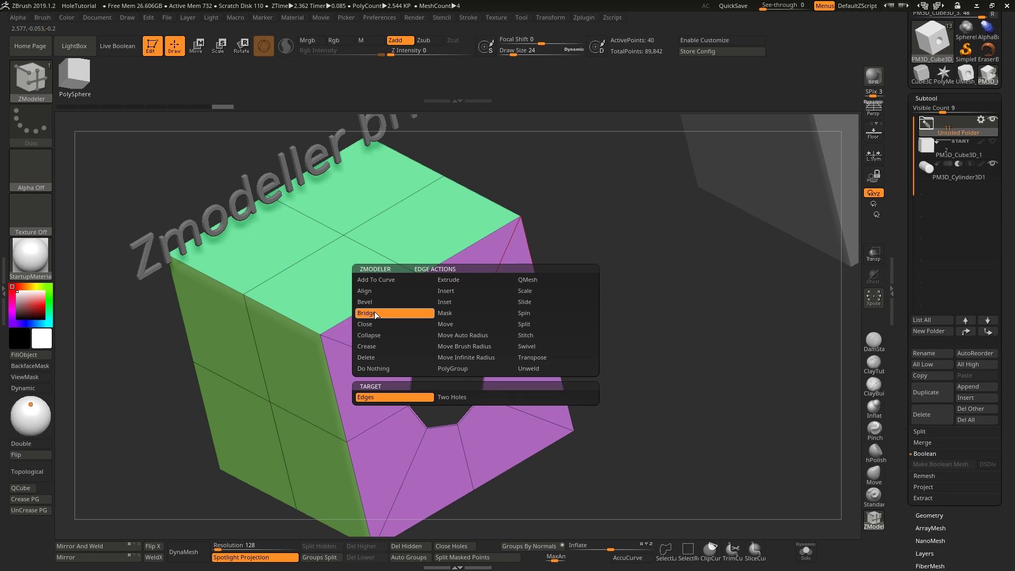
click(458, 398)
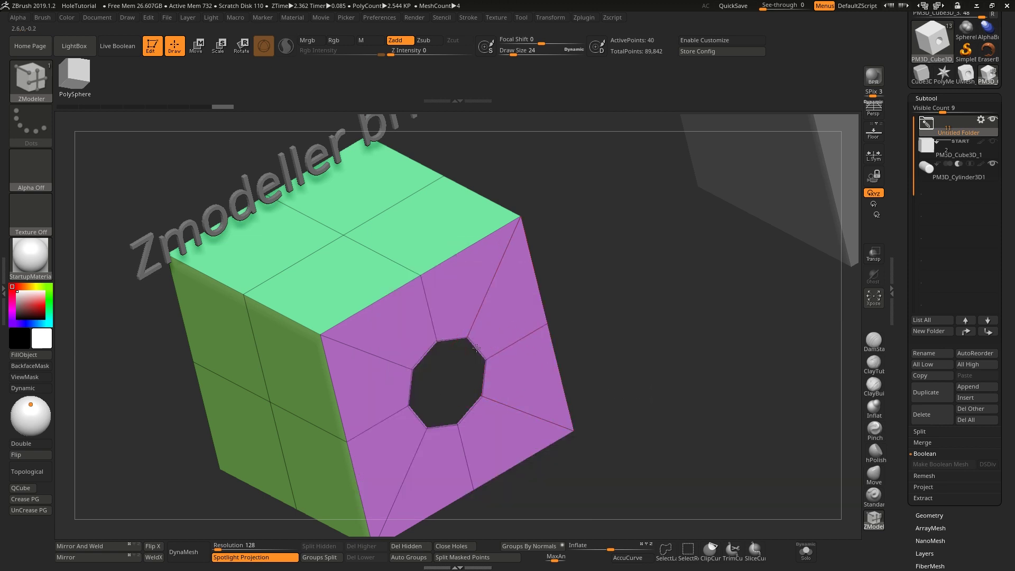
drag(593, 325, 500, 346)
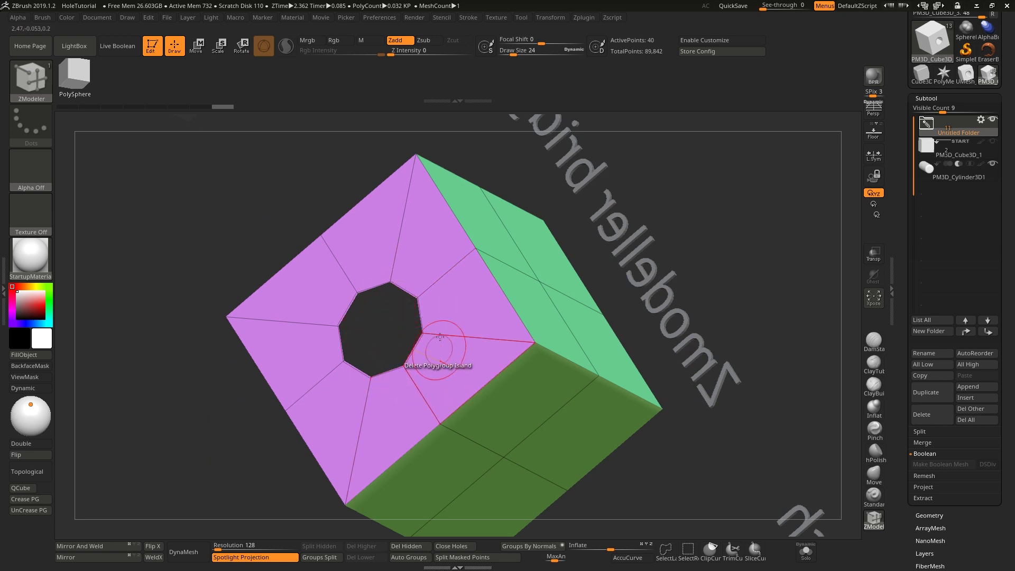
click(418, 335)
click(394, 315)
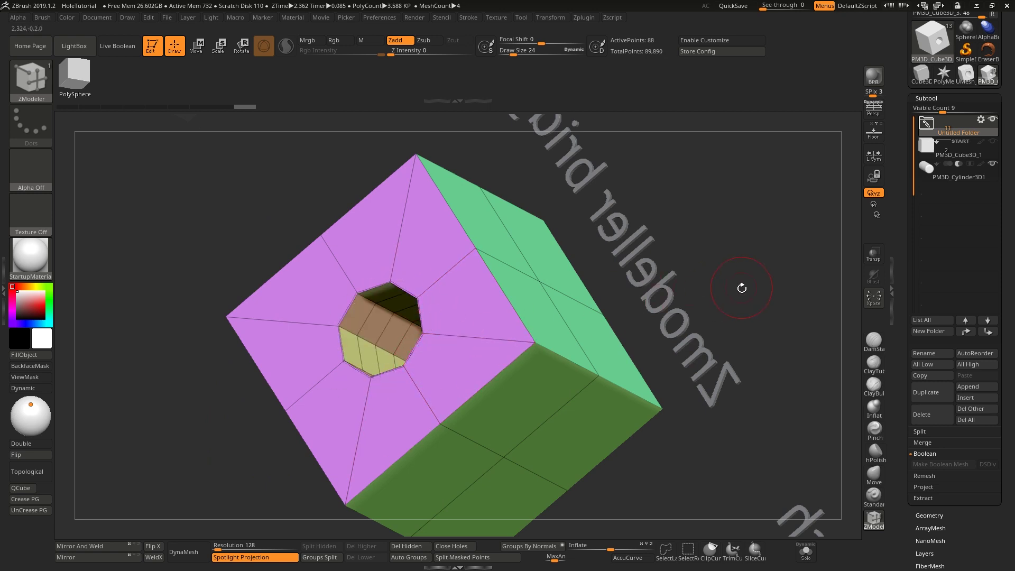
Step: Crease the Zmodeller bridge cube's edges by polygroup and preview the cube with Dynamic Subdiv before and after creasing
right_drag(742, 288, 607, 330)
key(d)
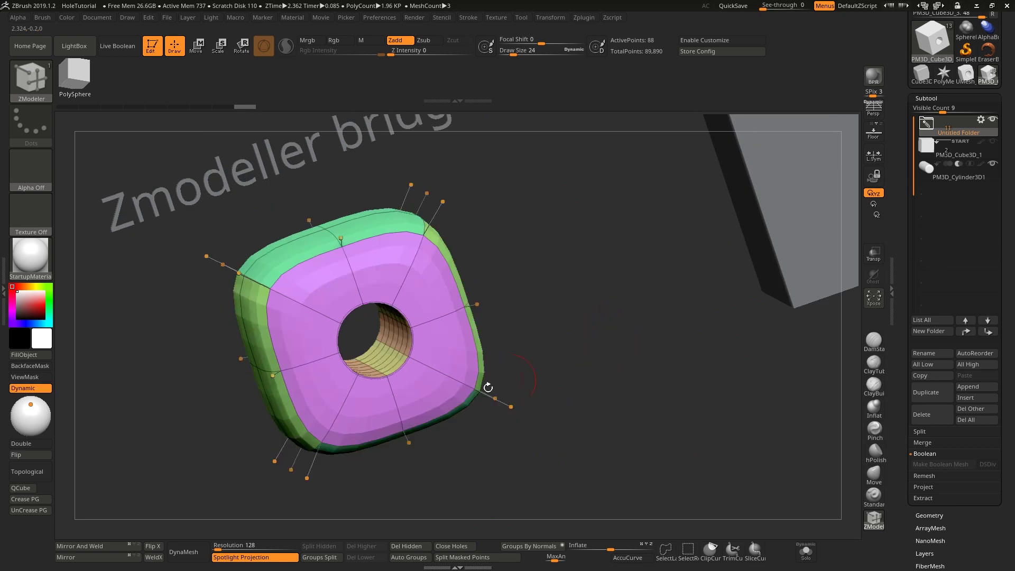
key(shift+d)
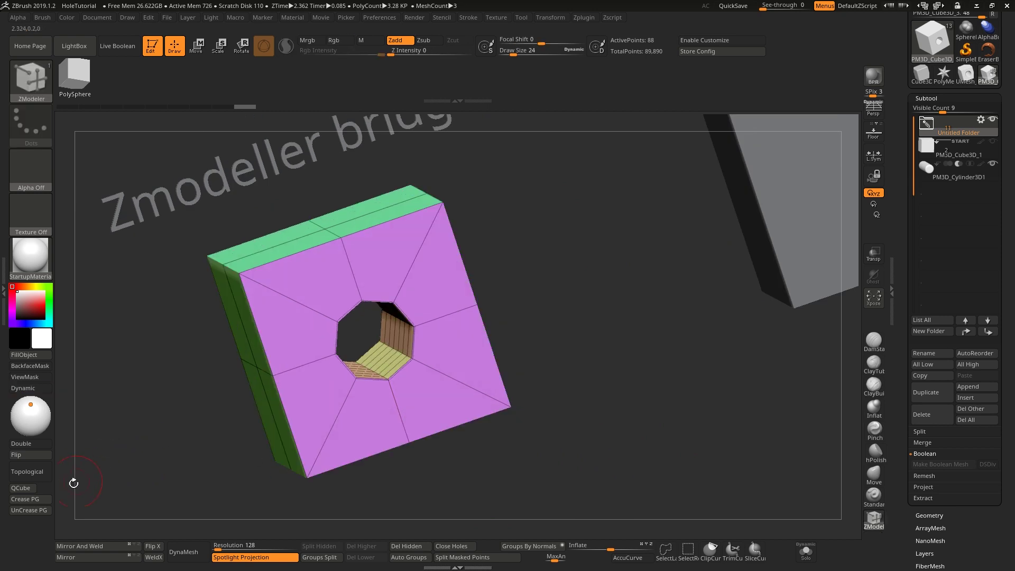
click(42, 501)
key(d)
key(shift+d)
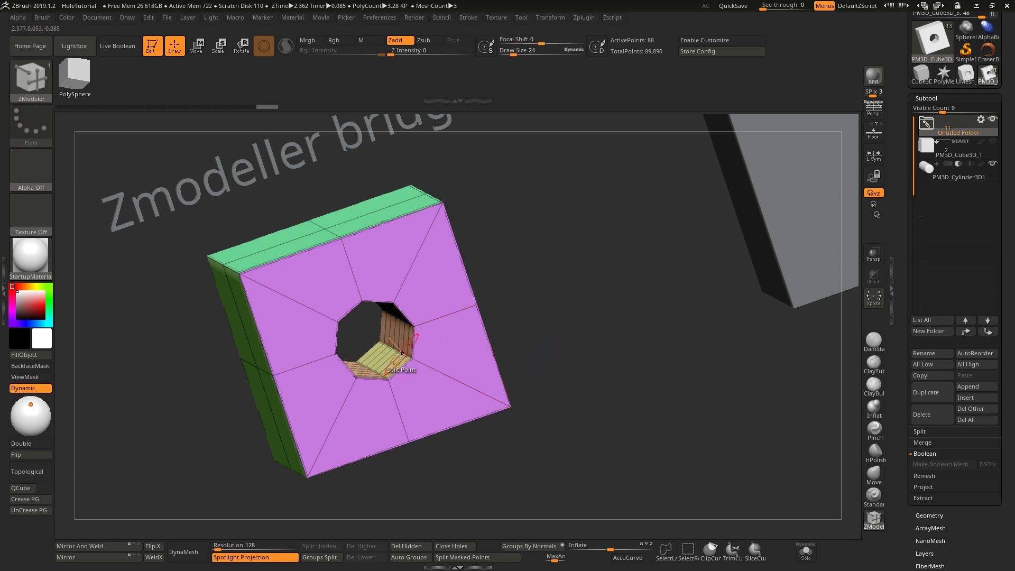
drag(512, 352, 569, 362)
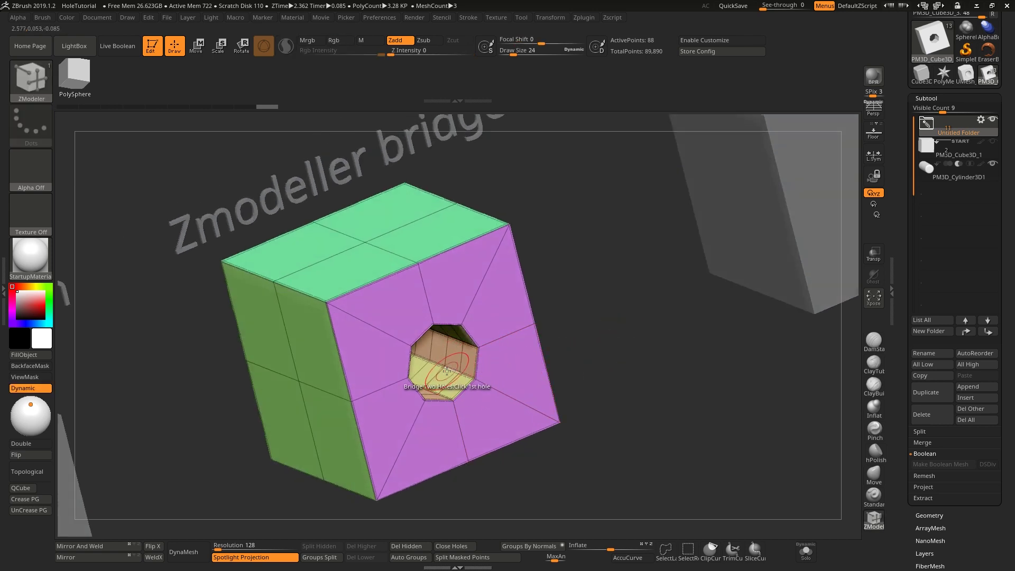
Step: Make the Zmodeller bridge 2 polys cube active and bridge a front-face polygon to a side-face polygon with the Two Polys target
alt+drag(678, 372, 460, 406)
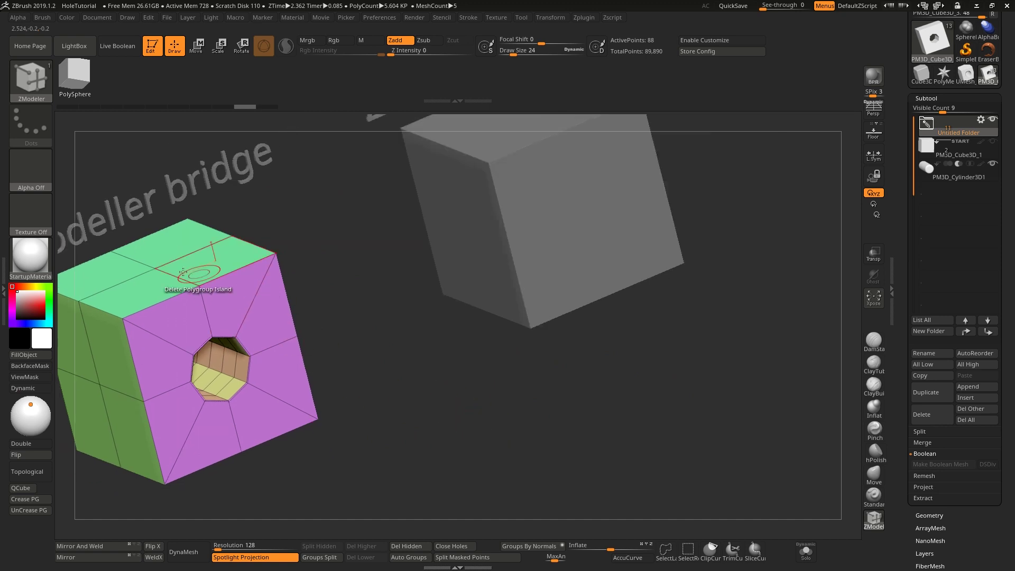
shift+drag(528, 410, 562, 381)
alt+click(454, 336)
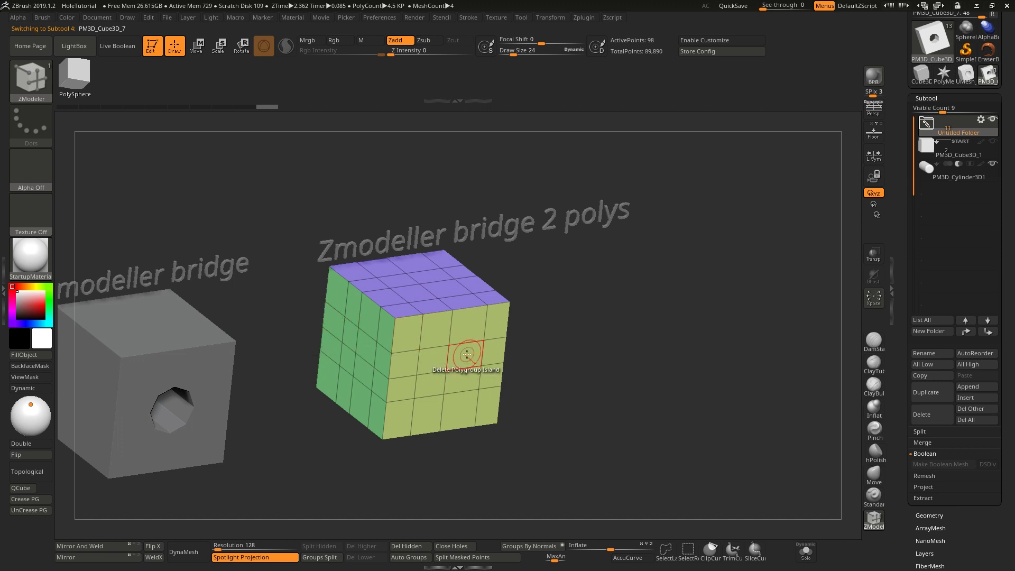
key(space)
click(368, 202)
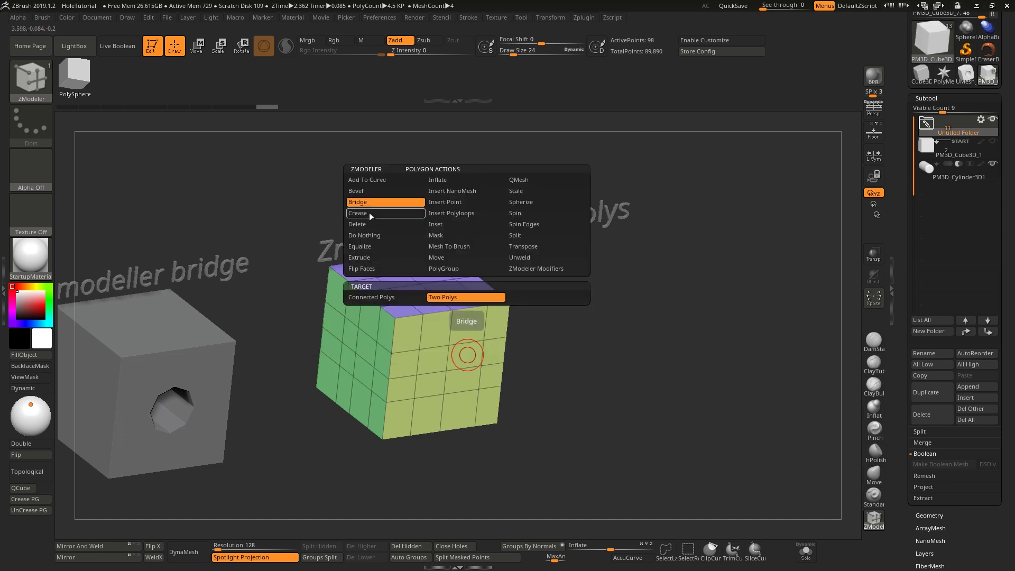
click(443, 297)
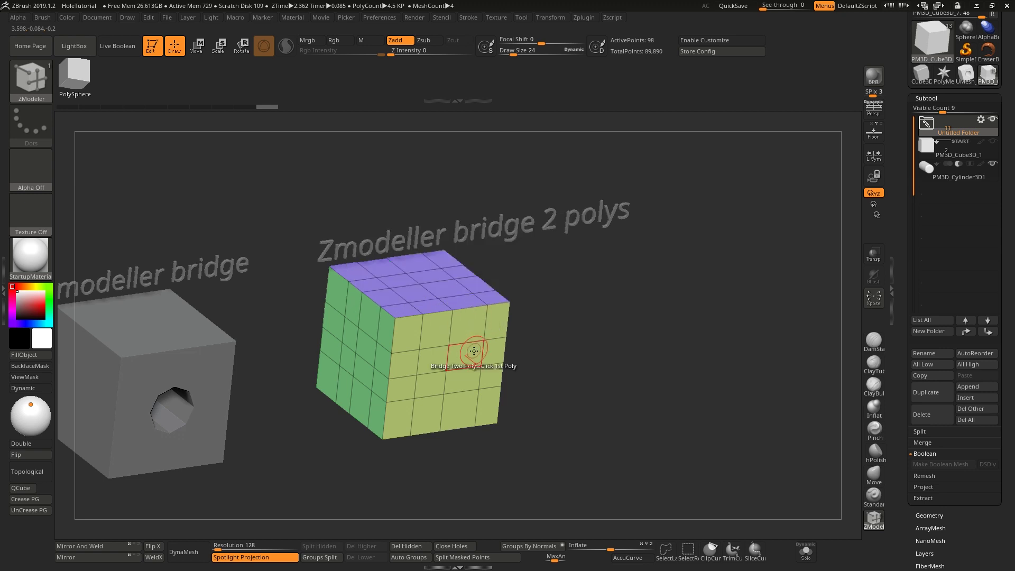
click(466, 356)
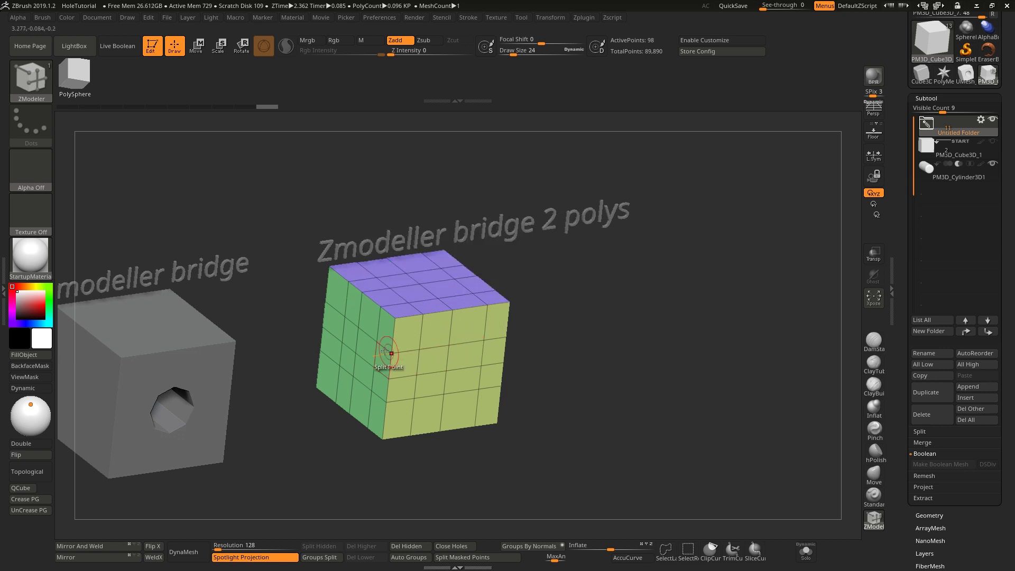
click(353, 337)
Step: Show the hidden PM3D_Cube3D_1 subtool of the live boolean example and frame all six example cubes from the front
drag(658, 329, 661, 357)
shift+drag(635, 370, 700, 430)
mouse_move(545, 431)
alt+mouse_down()
mouse_move(562, 446)
mouse_move(563, 423)
alt+mouse_up()
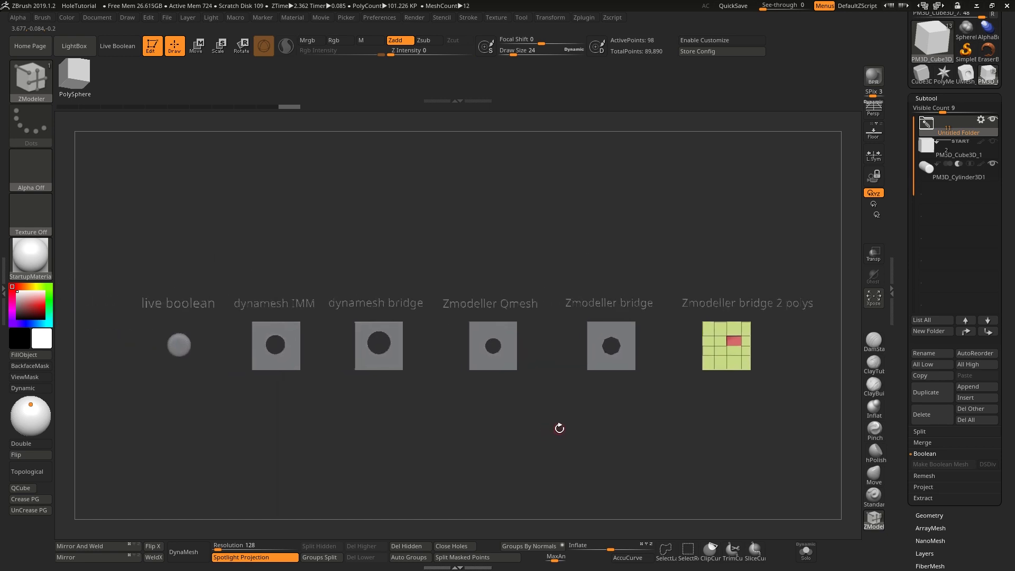
click(993, 141)
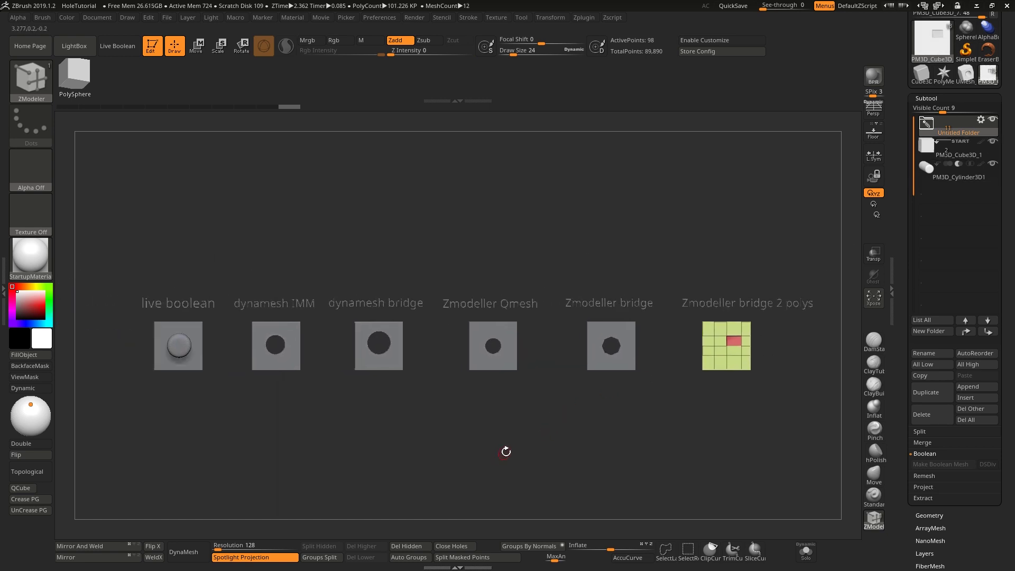
alt+drag(506, 452, 485, 434)
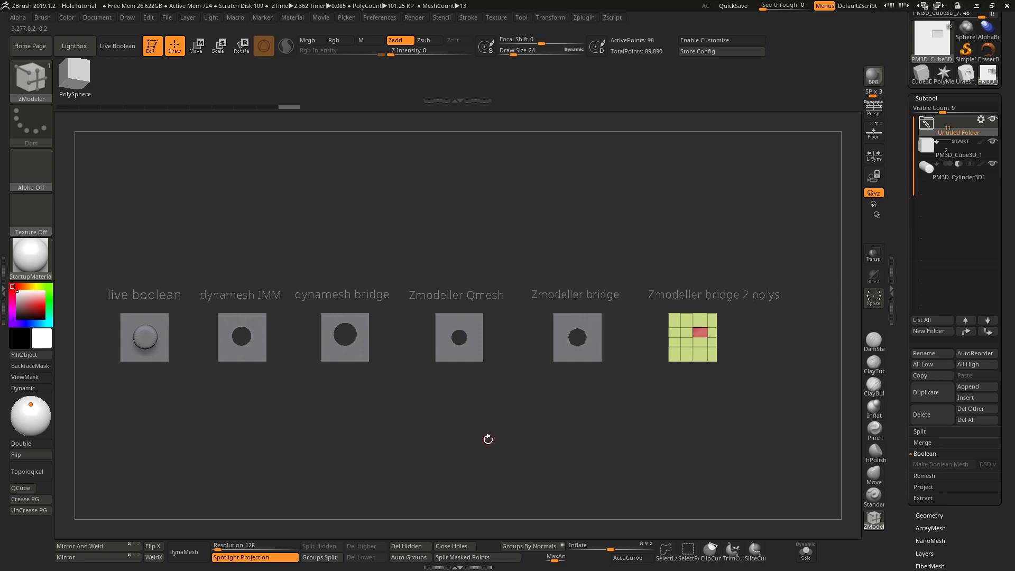